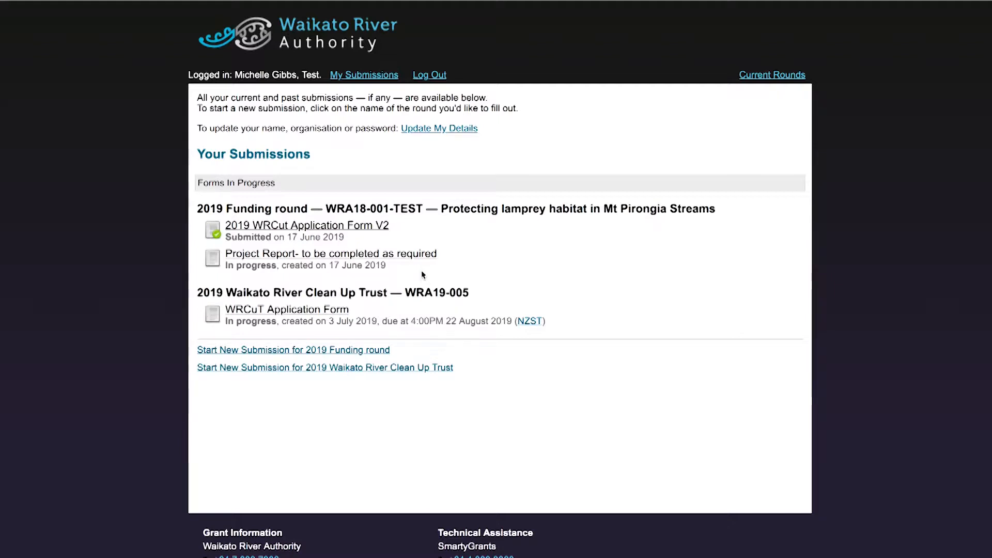
Open the project report, enter the submitter's name and set the report date to 01/07/2019
left_click(434, 255)
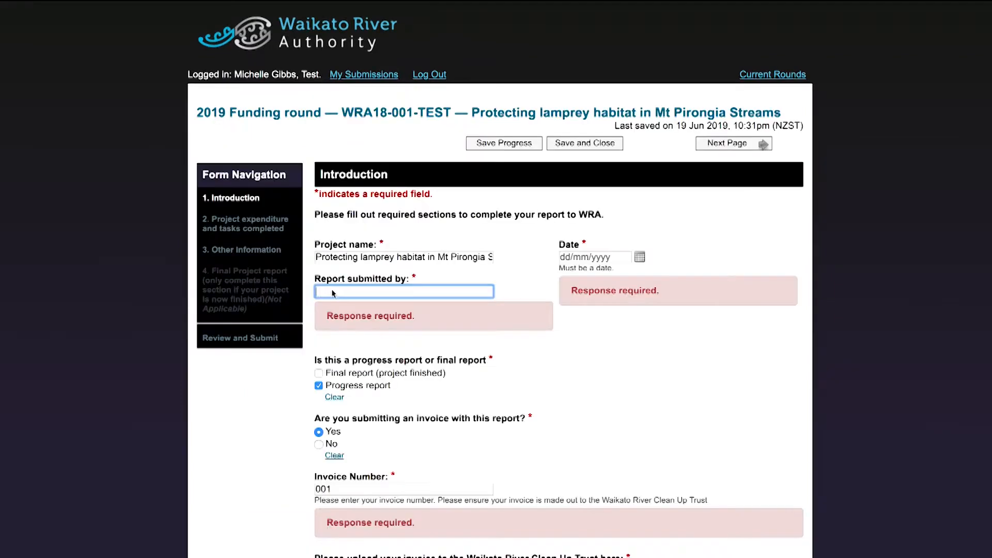
left_click(640, 250)
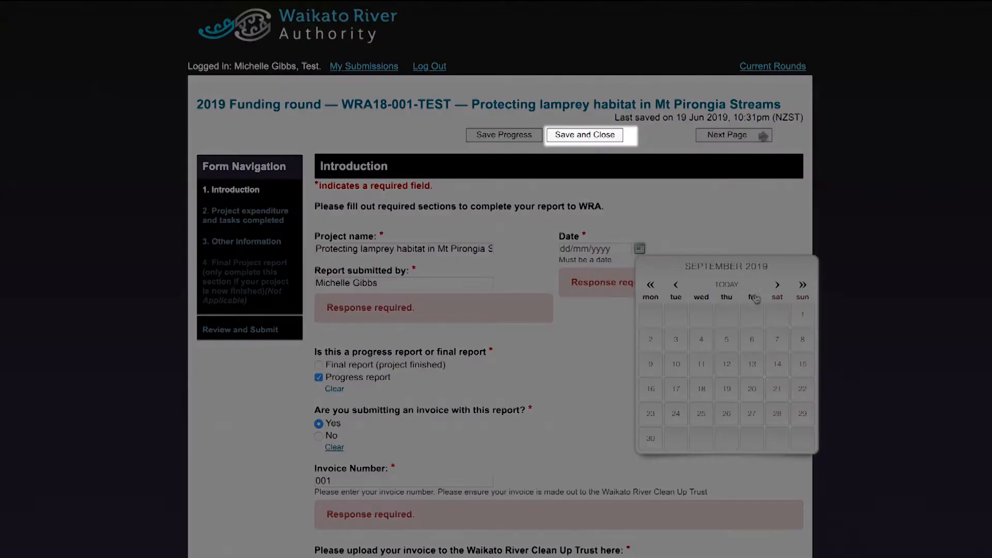
left_click(676, 285)
left_click(675, 285)
left_click(657, 317)
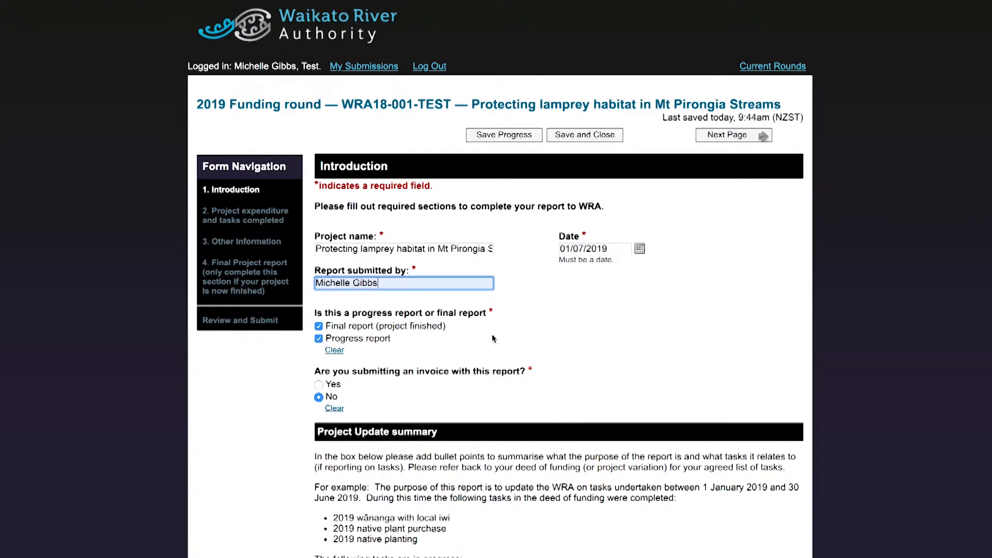
Mark the report as Progress report only and answer Yes to including an invoice
left_click(319, 327)
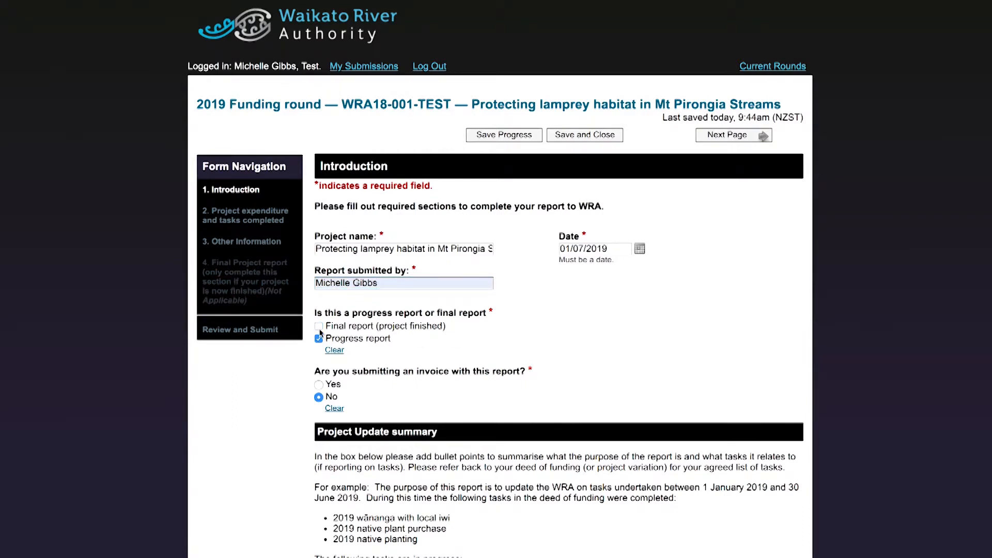
left_click(318, 327)
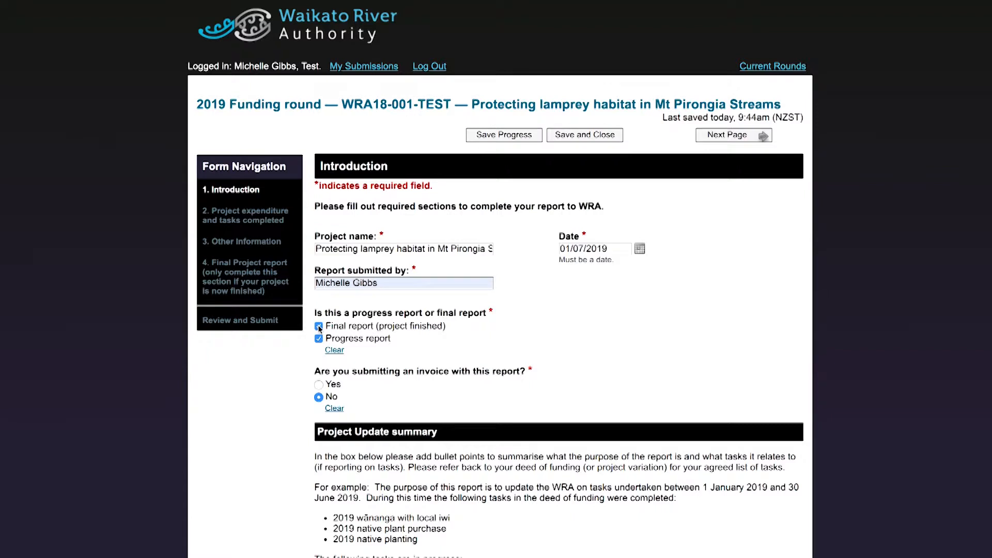
left_click(318, 327)
left_click(320, 387)
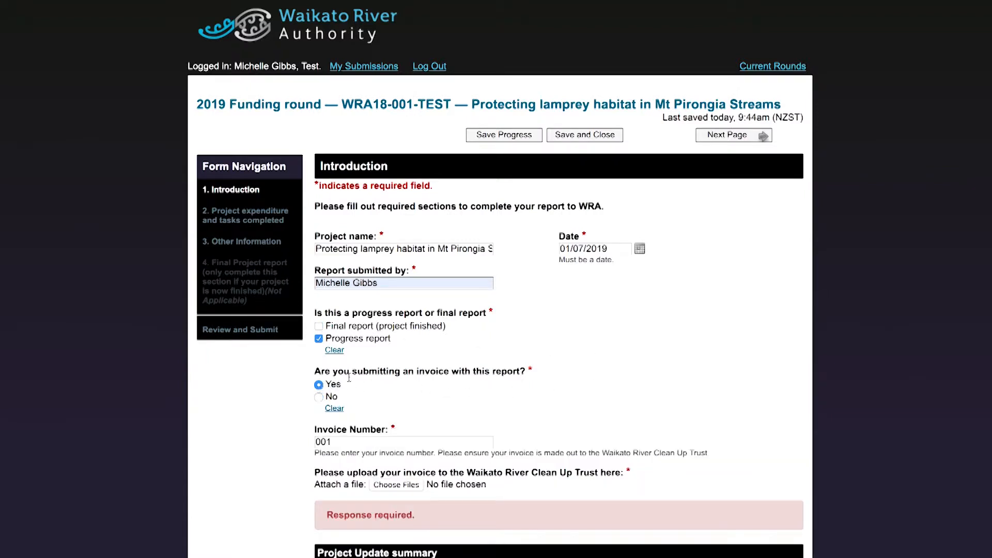
Choose 'Supporting invoice for sample processing.docx' from the docs folder as the invoice file
left_click(397, 485)
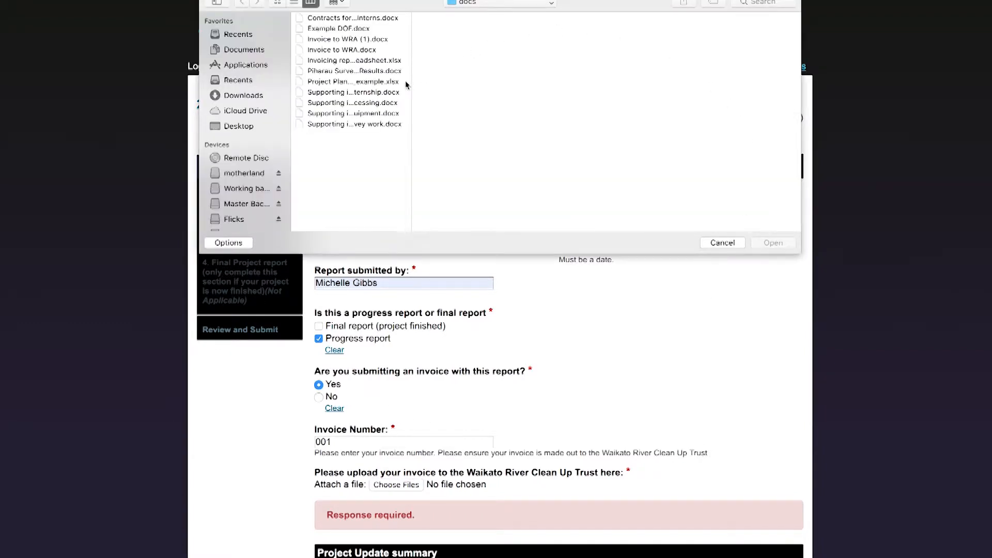
left_click_drag(414, 58, 524, 65)
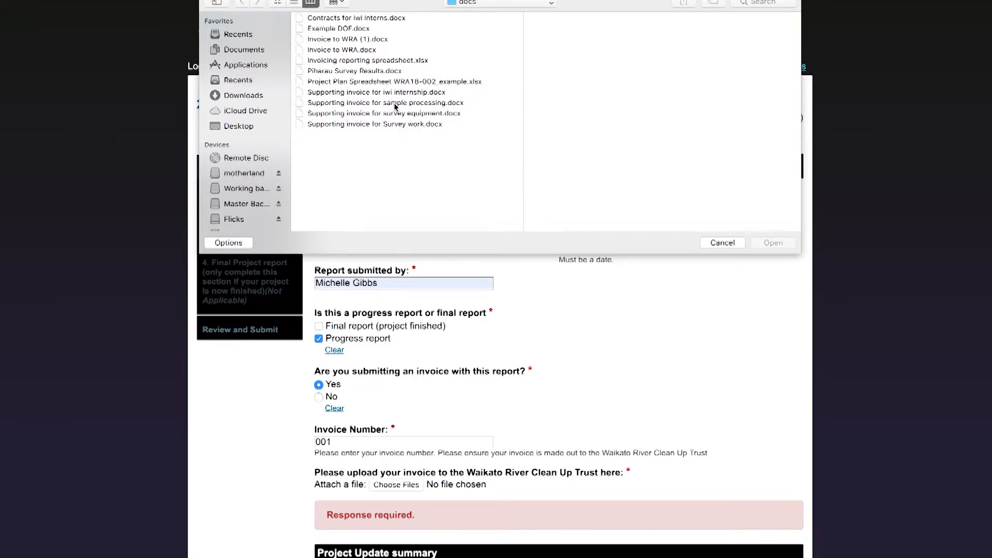
left_click(421, 104)
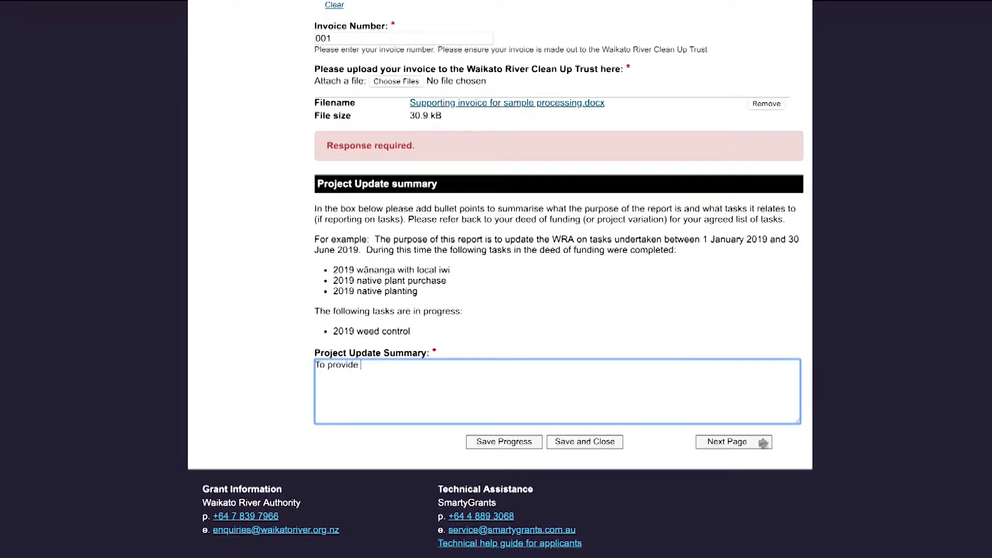
Write the update summary with Piharau Survey and Internship task bullets, then continue to expenditure
type("an update on the following recen")
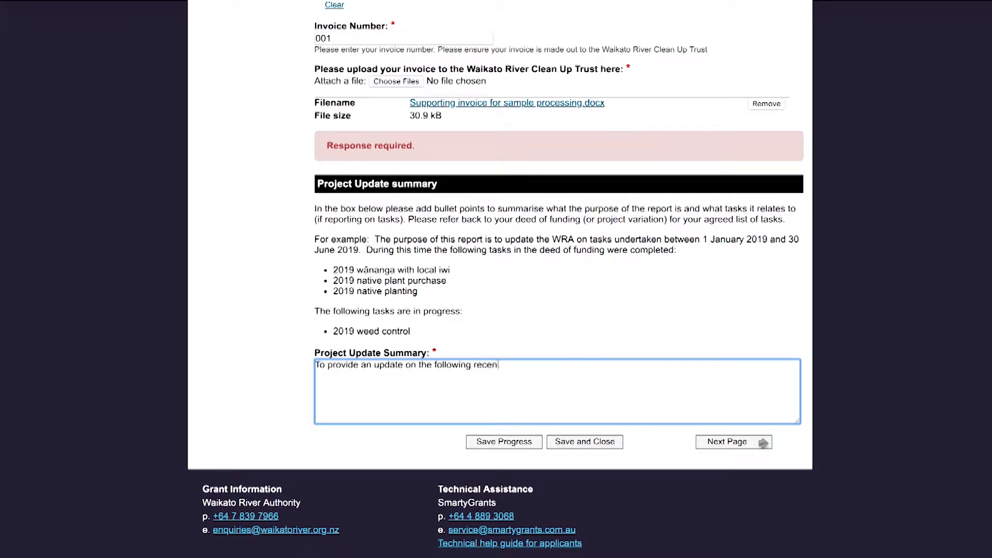
type("tly completed tasks from our Deed of Funding:")
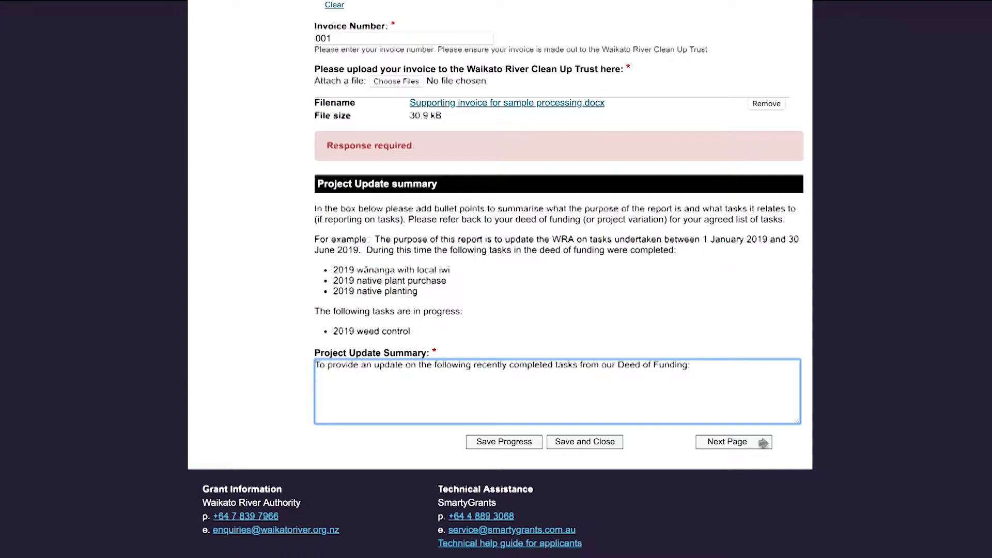
type("  • Piharau Survey - 16 days across 8 waterways")
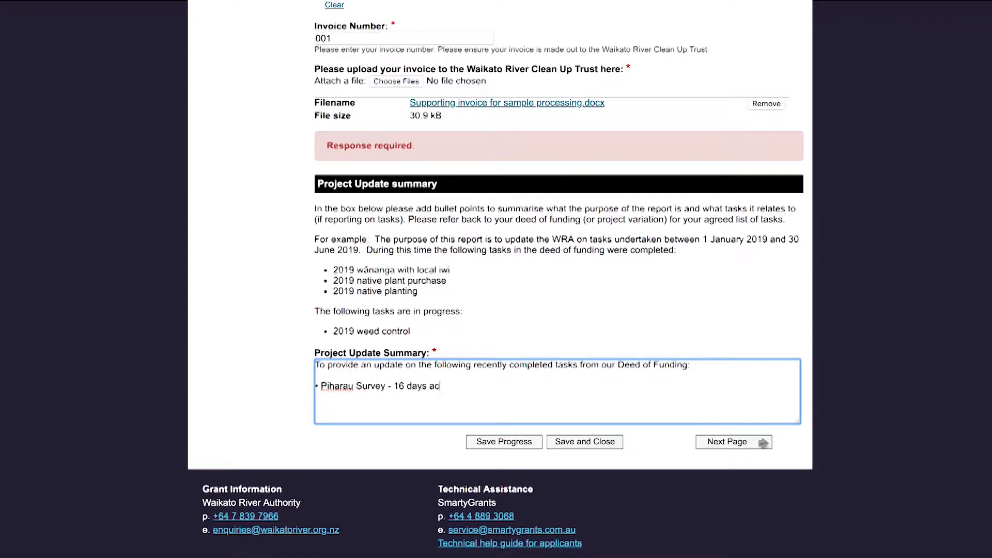
type(" •Internship - ")
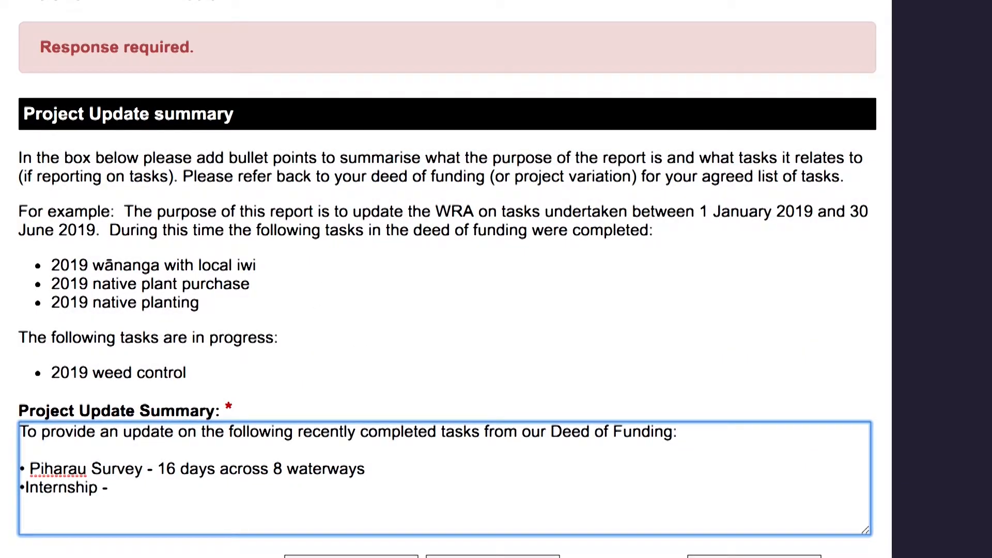
type("for 2 iwi interns")
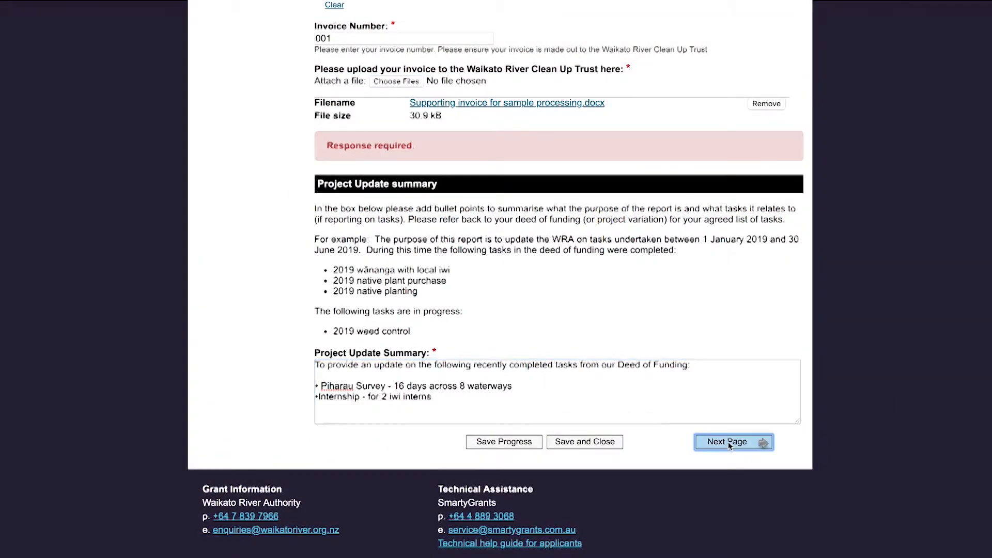
left_click(727, 442)
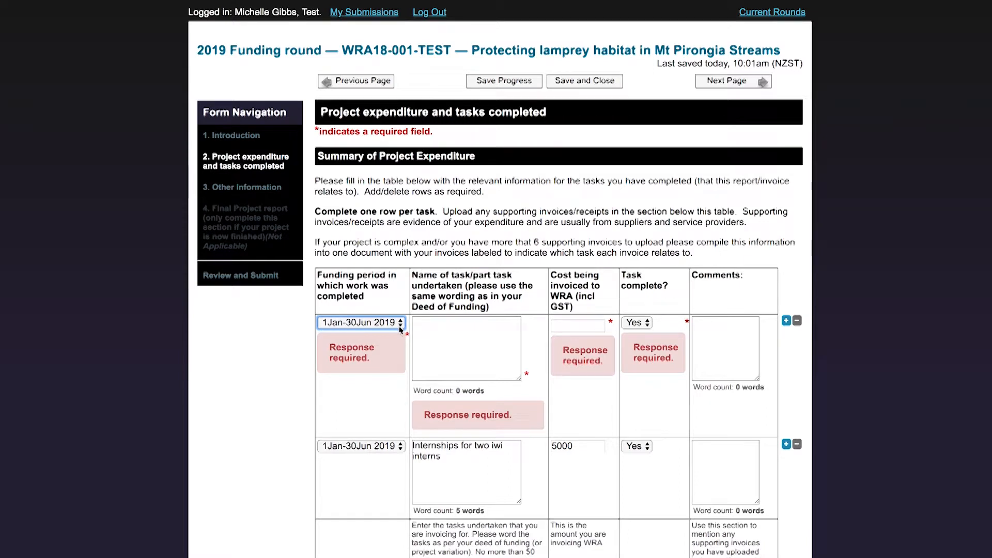
Complete the Piharau Survey row: '16 days across 8 waterway' description, cost 10000, marked complete
key("Tab")
type("Piharau Sur")
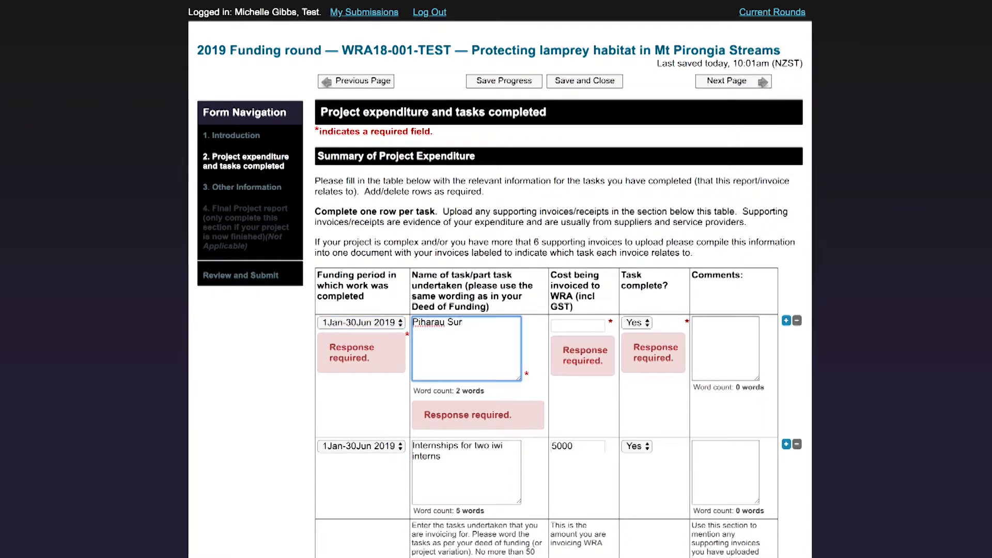
type("vey -16 days ac")
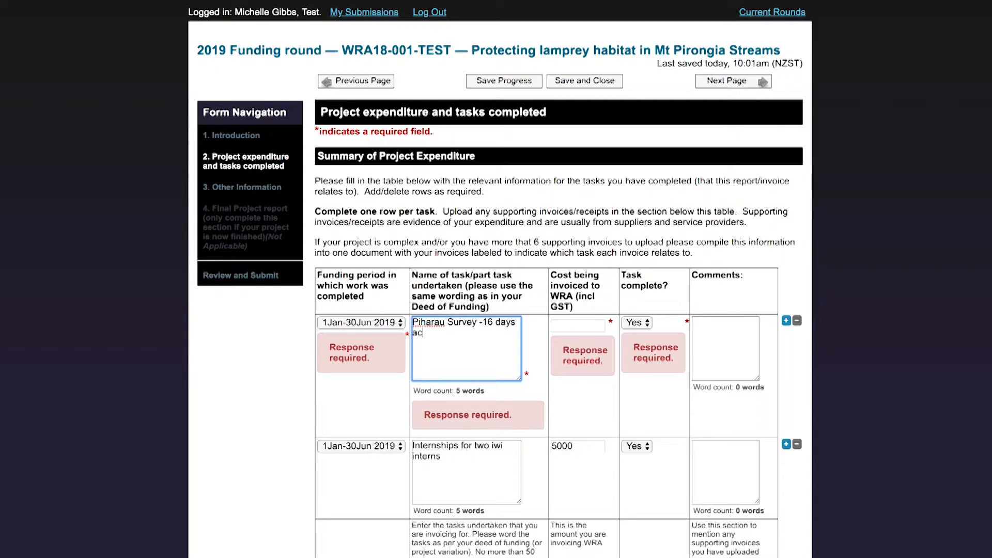
type("ross 8 waterways")
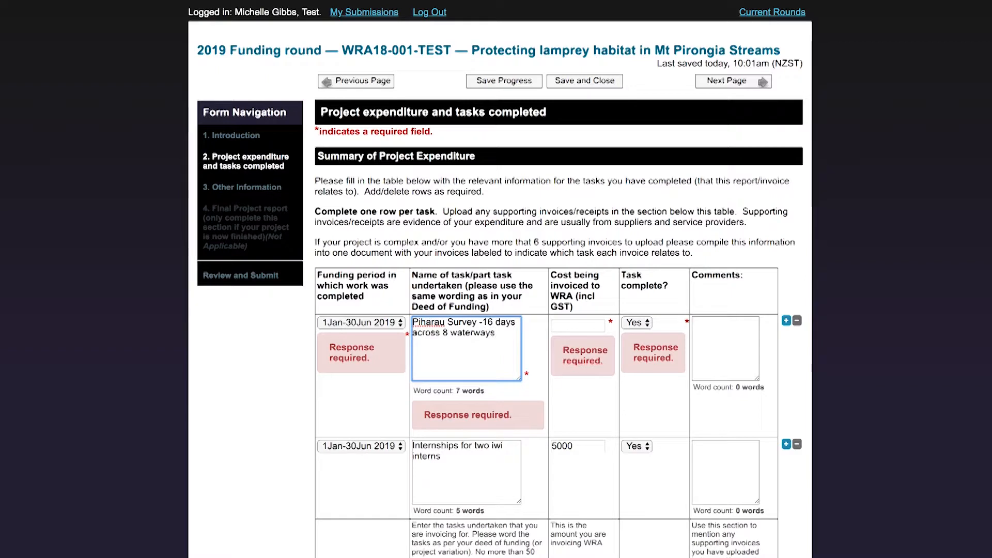
left_click(570, 326)
type("10000")
left_click(641, 321)
left_click(640, 323)
Comment the Piharau row: supporting invoices for equipment $500, sample processing $2000, survey work $7500
left_click(708, 328)
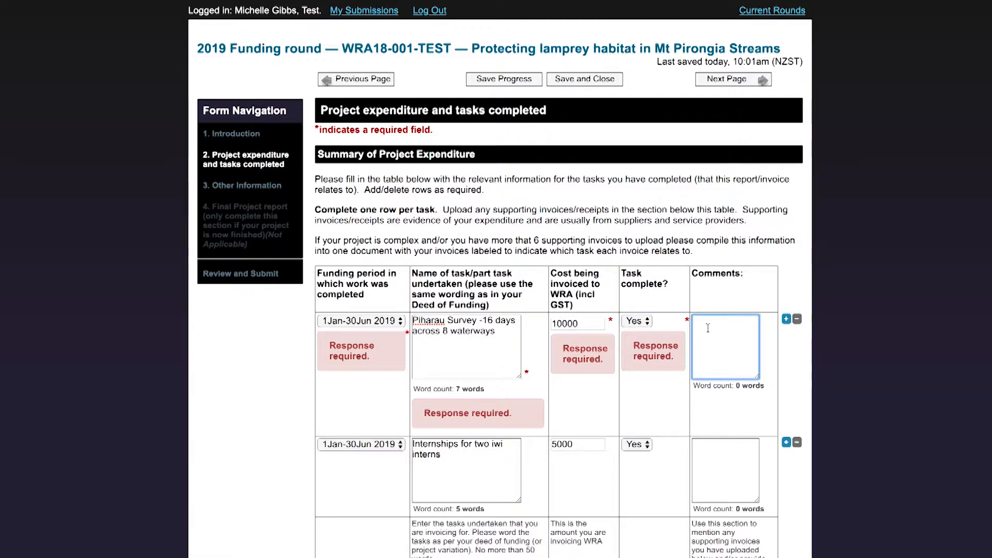
scroll(708, 328, "up", 1)
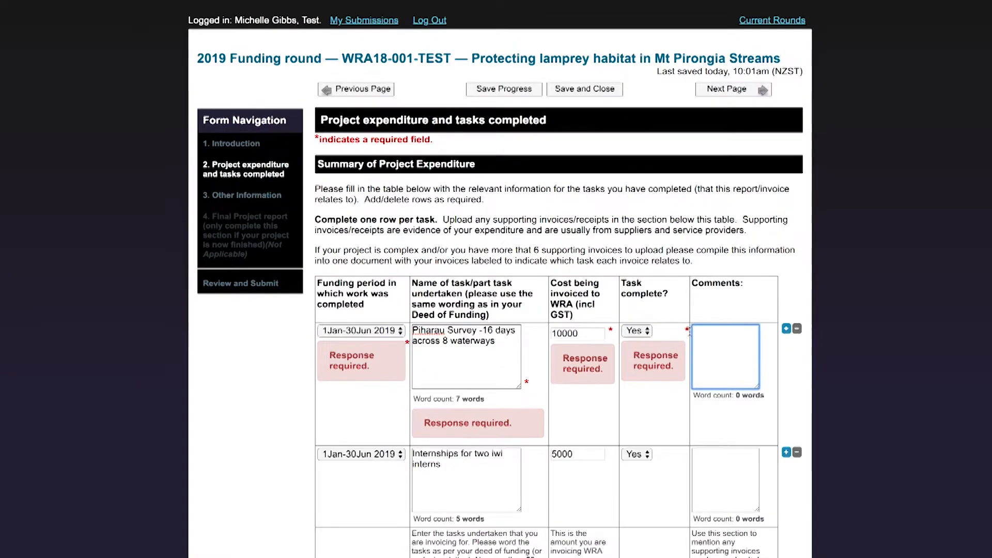
type("See supporting ")
type("invoices for Surve")
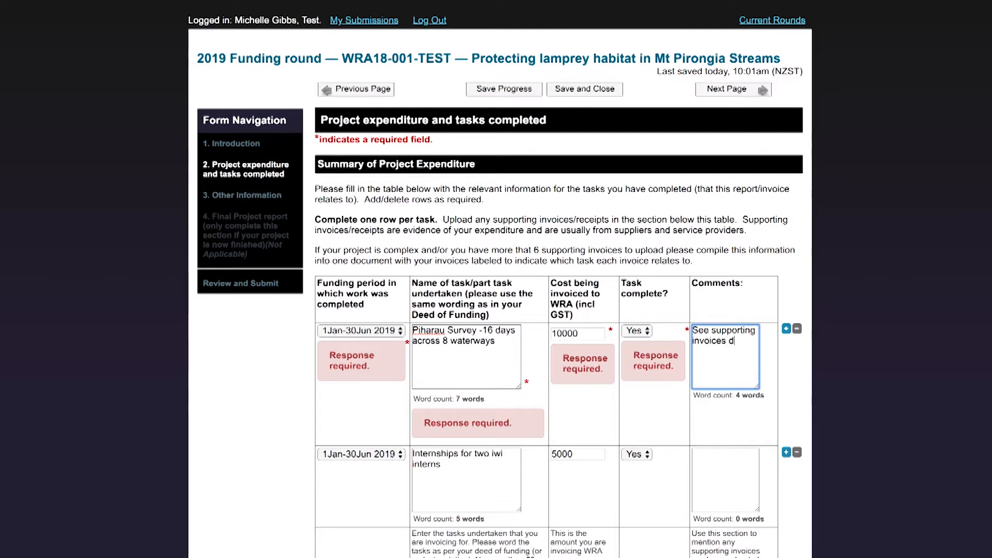
type("y equipment $500, sample processing $2000, and survey equip")
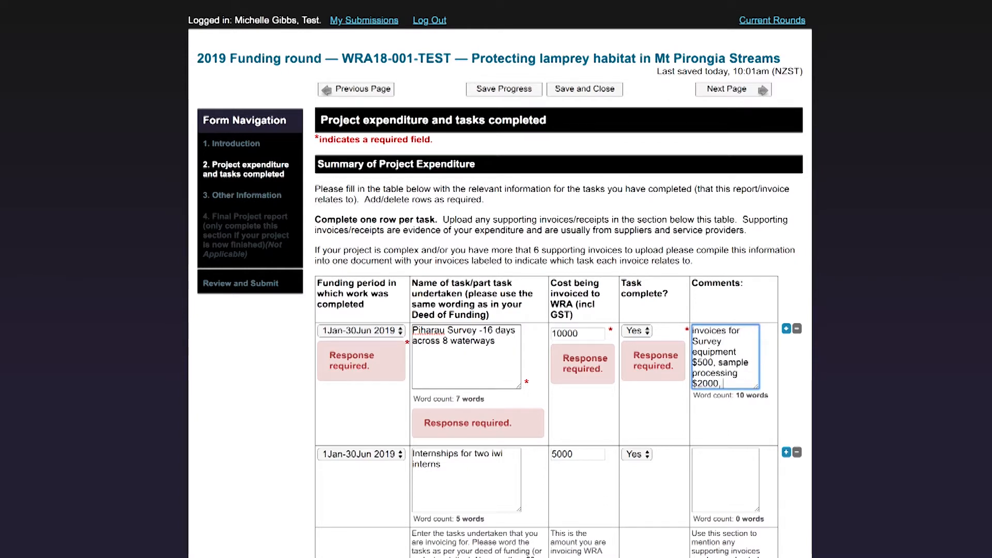
key("BackSpace")
key("BackSpace")
key("BackSpace")
key("BackSpace")
key("BackSpace")
type("work $750")
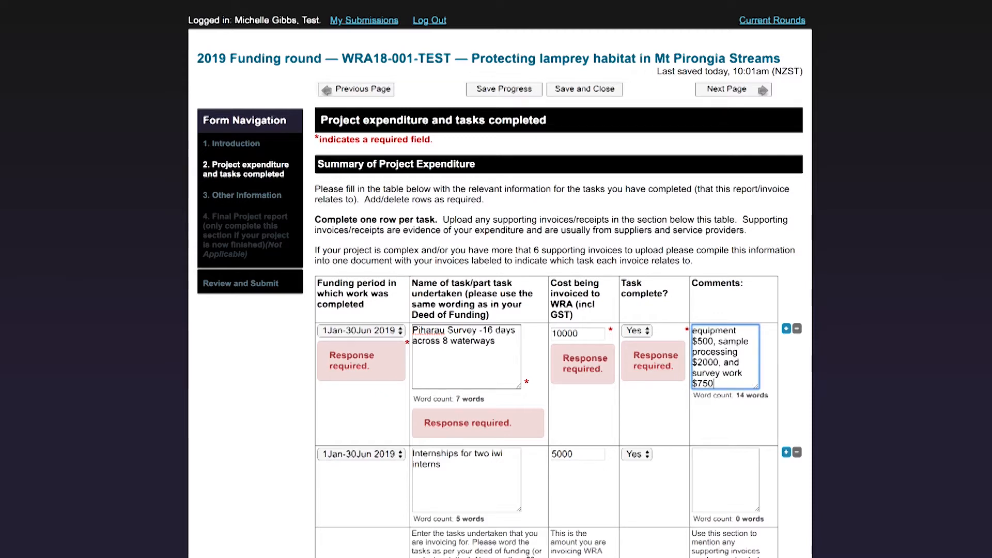
type("0.")
scroll(503, 392, "down", 3)
Add 'Contracts provided as evidence of employment' to the internships row's comments
left_click(503, 392)
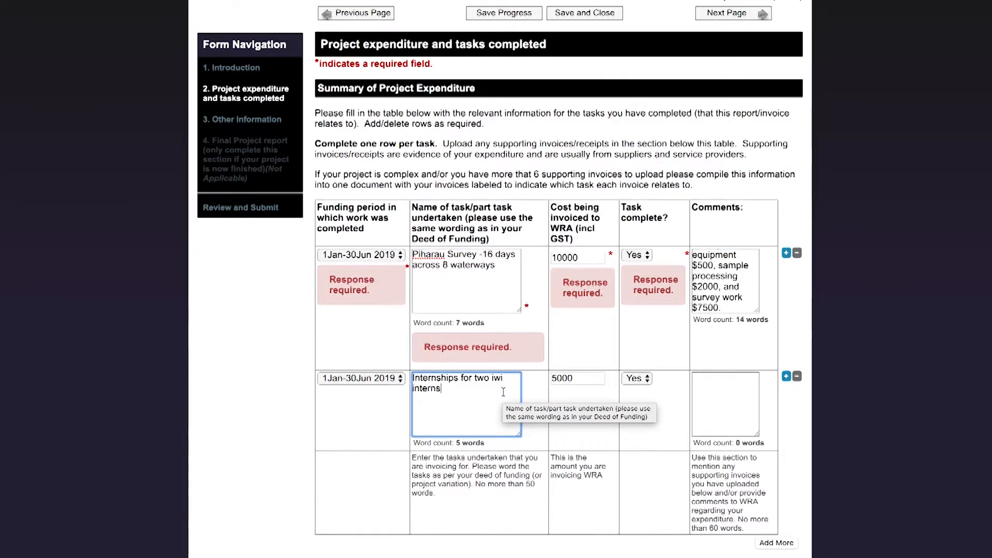
key("Tab")
left_click(720, 398)
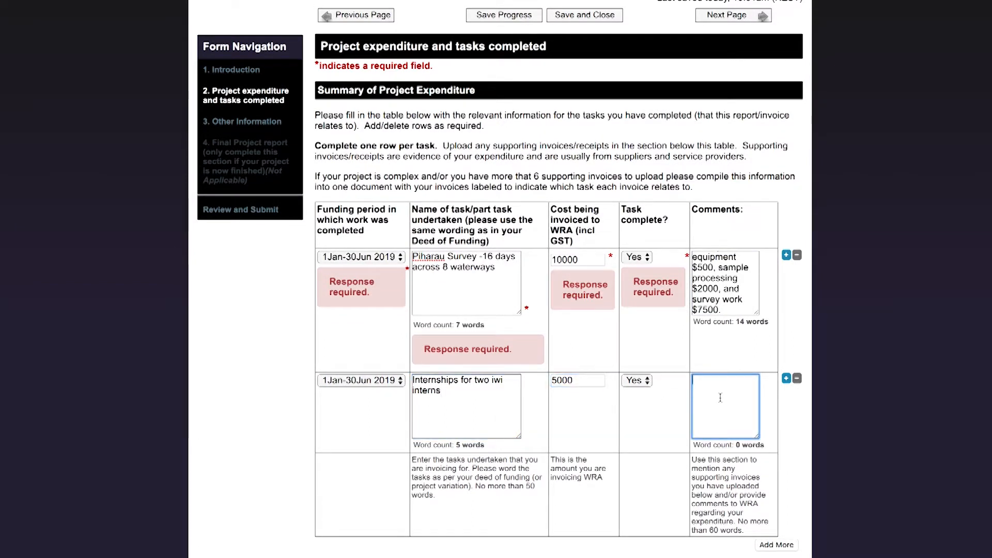
type("Con")
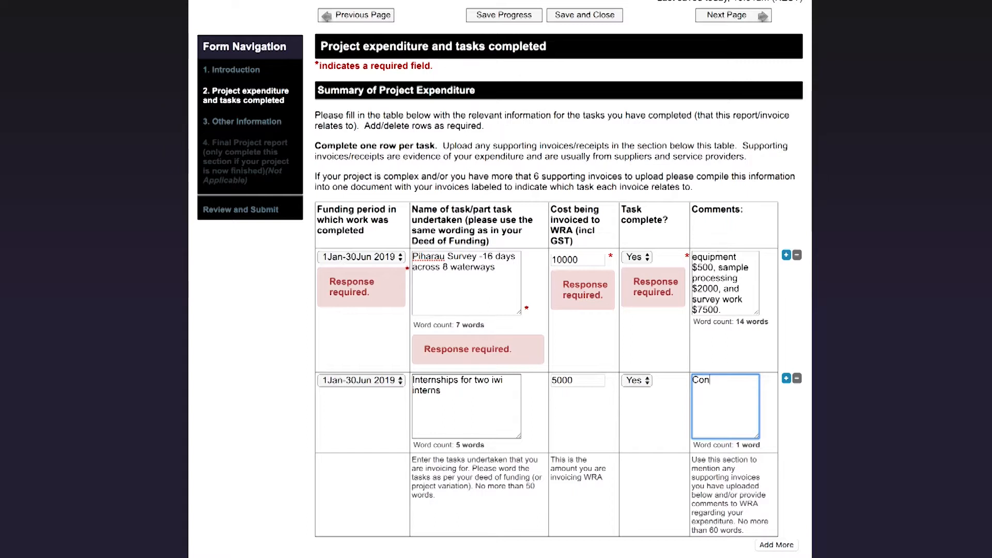
type("tracts provided as evidence of")
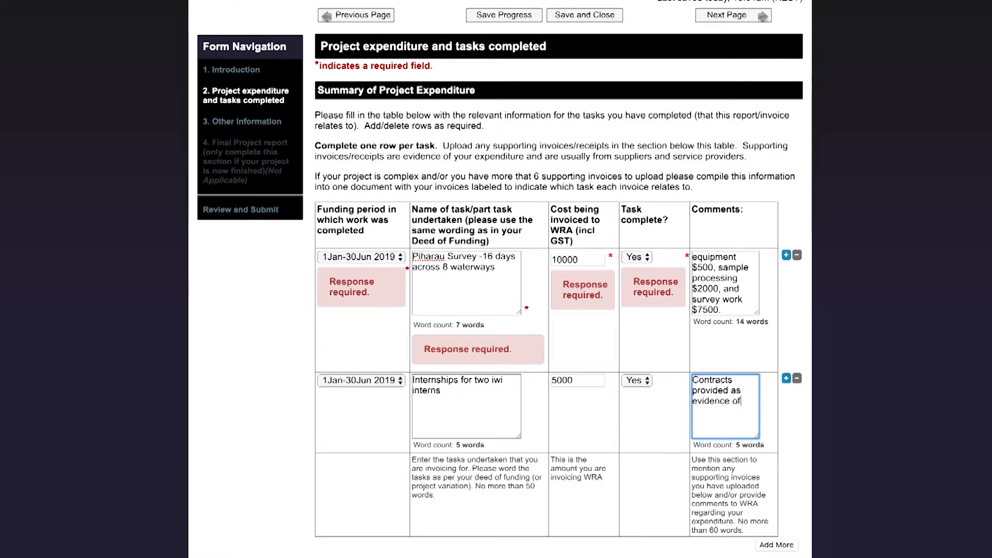
type(" employment")
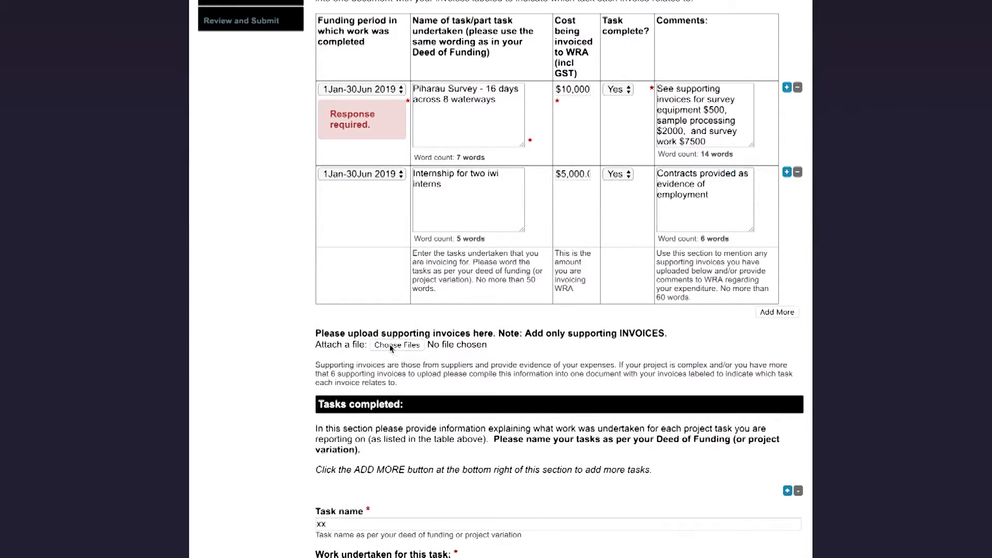
Upload 'Piharau Survey invoices.docx' from the docs folder as a supporting invoice
left_click(391, 346)
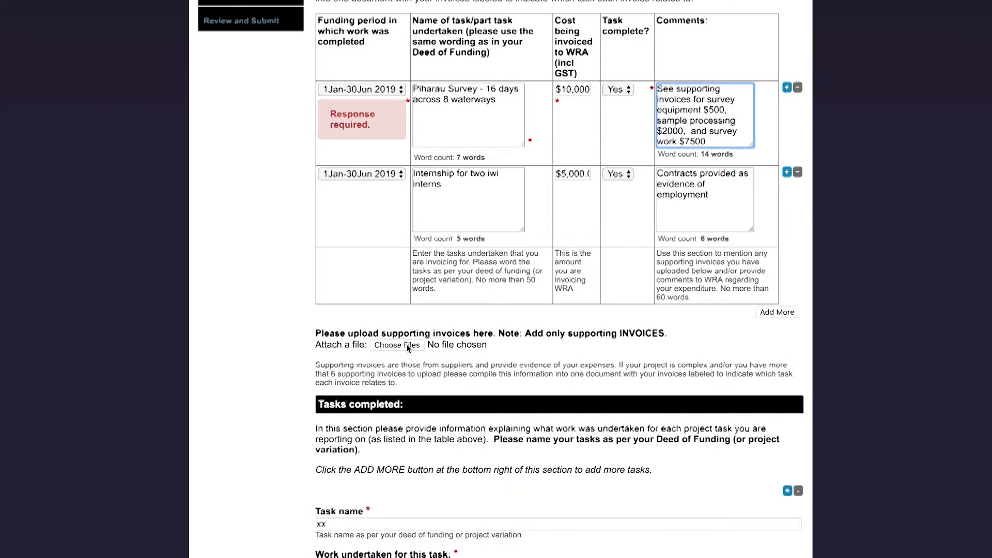
left_click(408, 346)
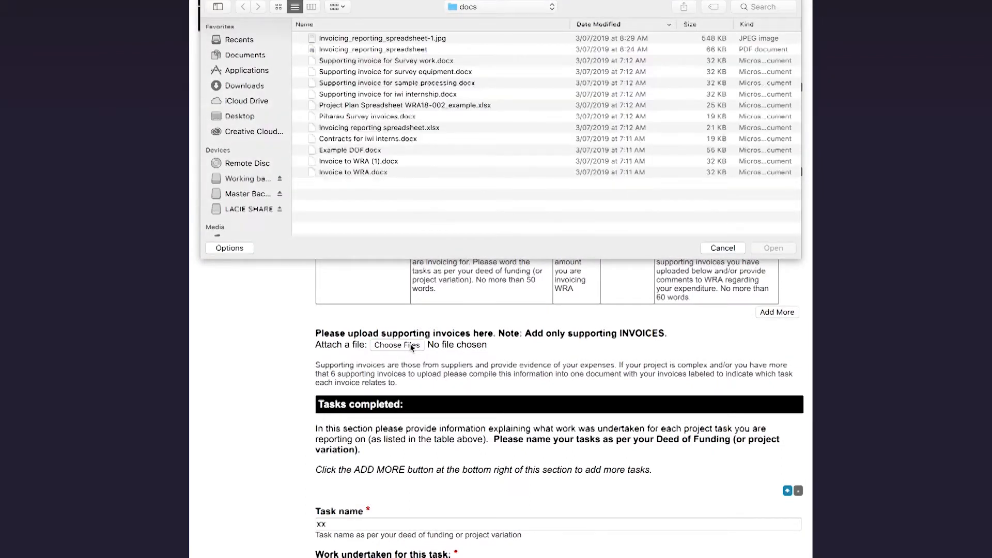
left_click(434, 119)
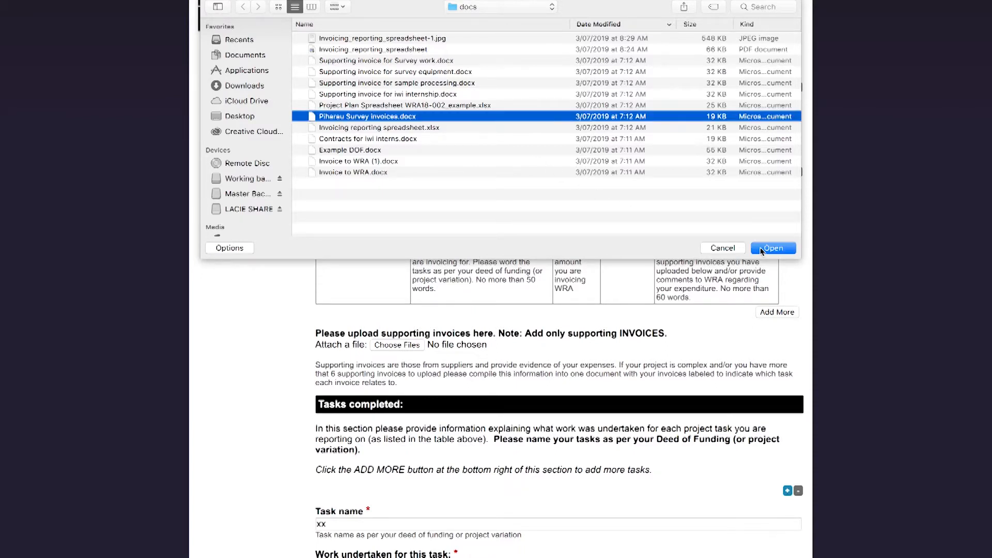
left_click(759, 250)
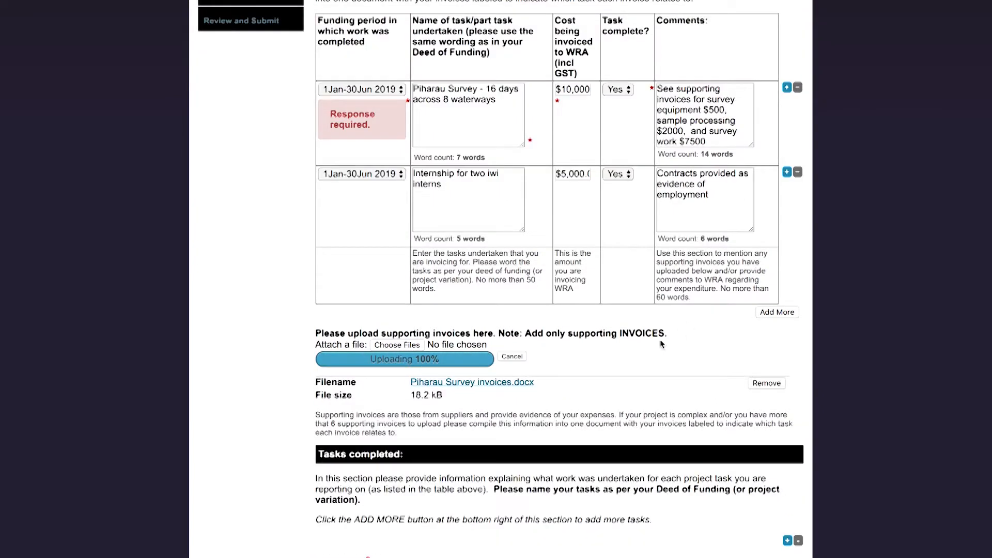
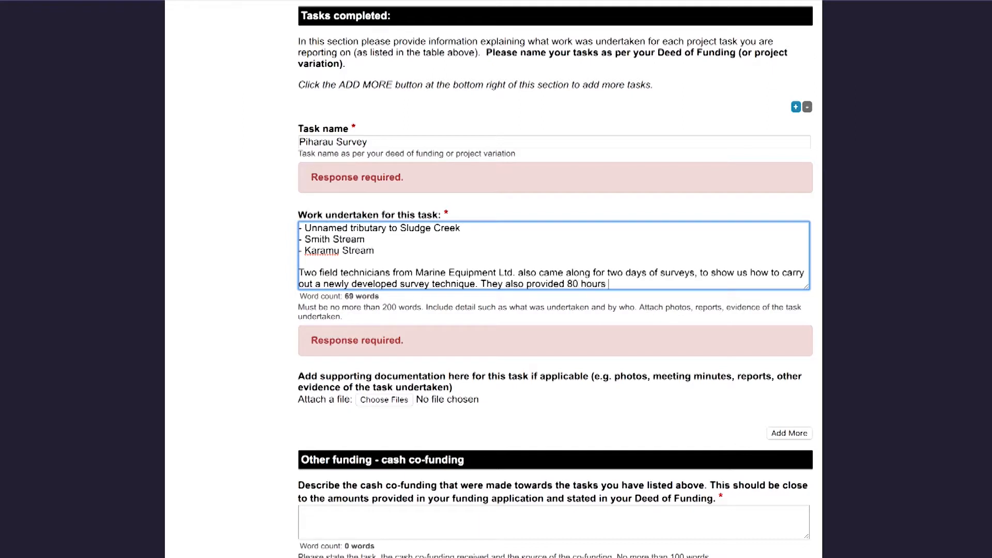
Finish the Piharau work text with the report write-up, then add a paragraph on the March–April 2019 survey
key("BackSpace")
type("e write ")
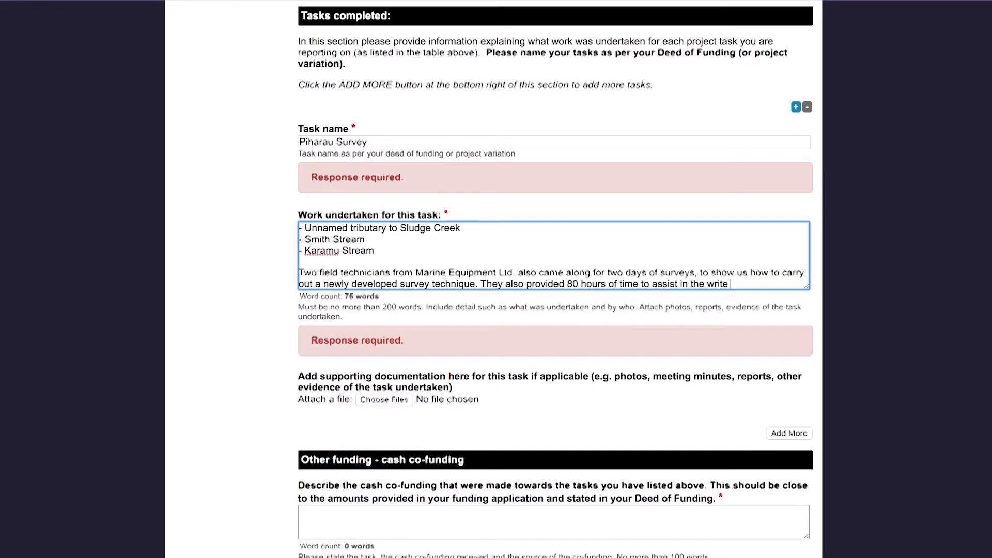
type("up of the survey report.")
key("Return")
key("Return")
type("Survey work was undertaken duri")
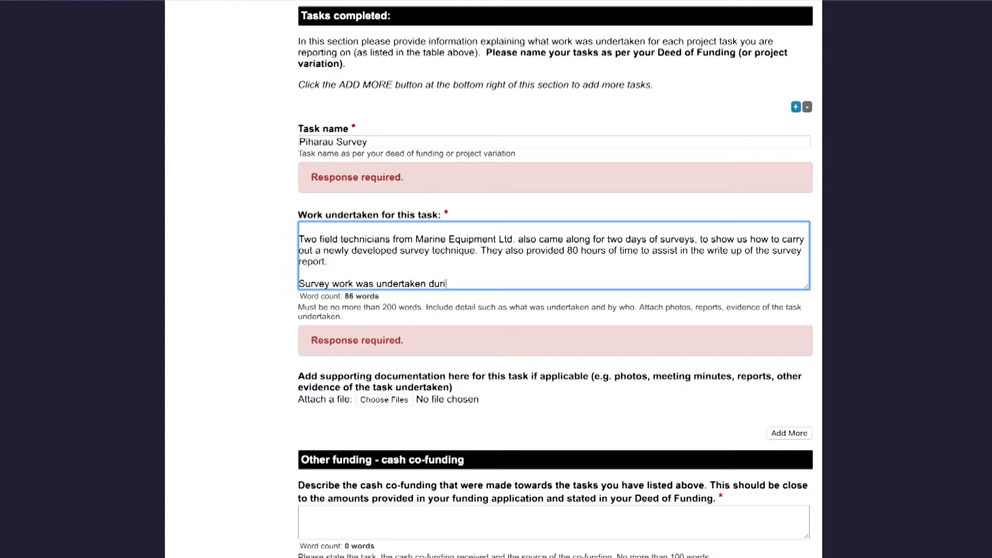
type("ng March and April 2019 and a fu")
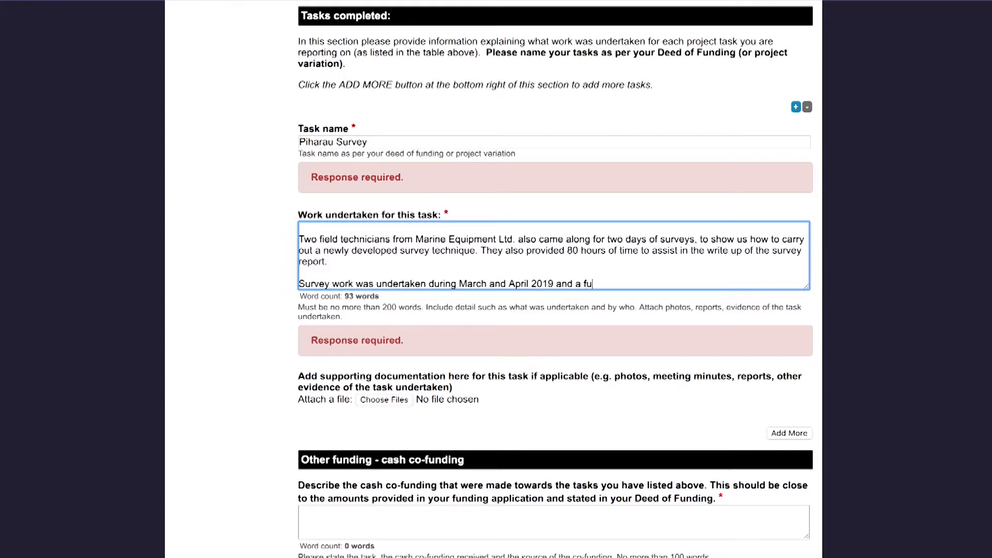
type("ll report of the survey results is attached along with a map show")
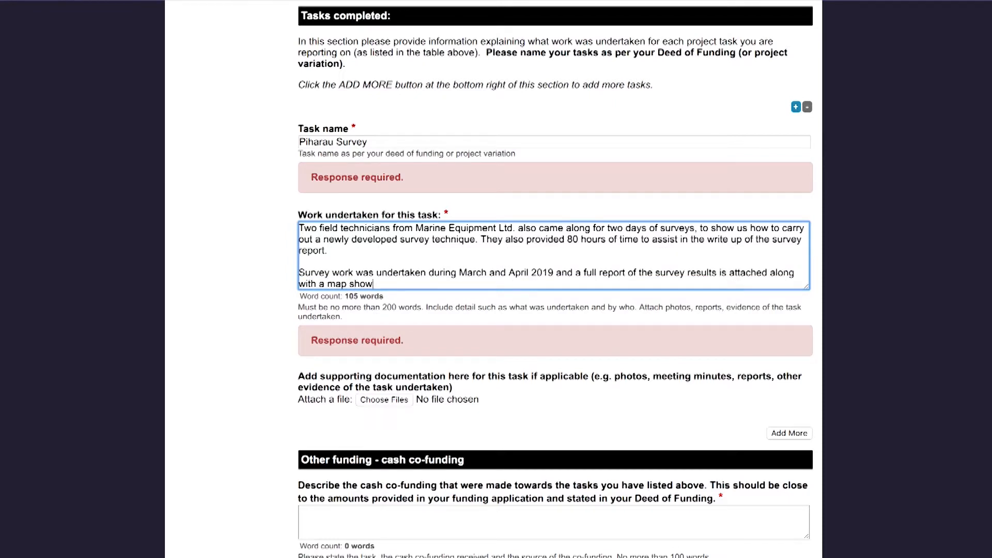
type("ing the exact location of the surveys.")
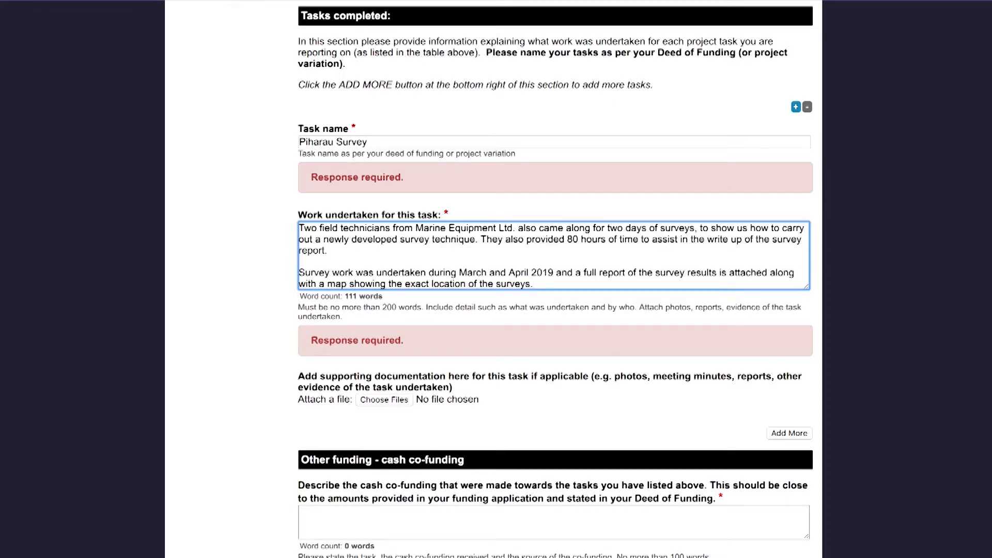
Attach Survey Results and Map.docx to the Piharau Survey task
scroll(528, 354, "down", 1)
left_click(393, 378)
left_click(362, 173)
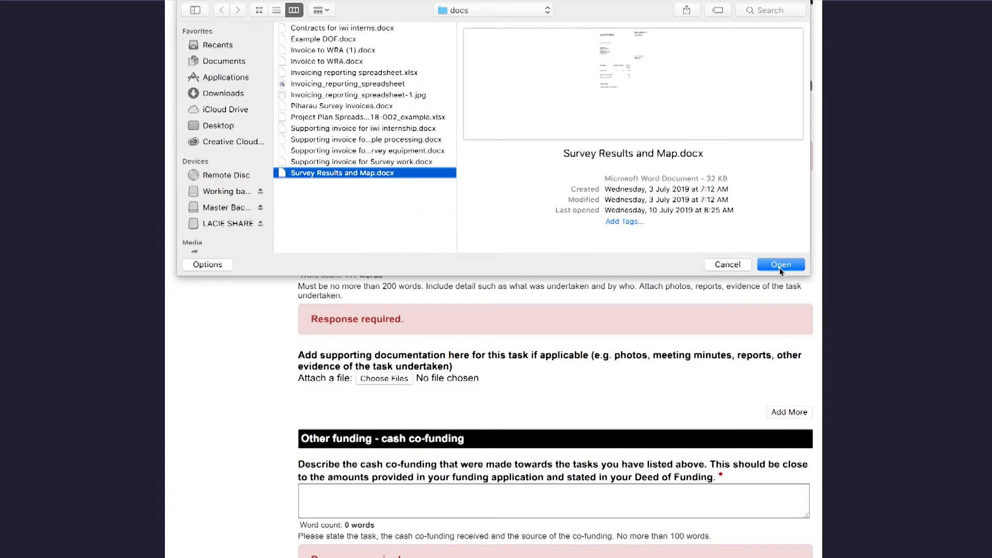
left_click(781, 265)
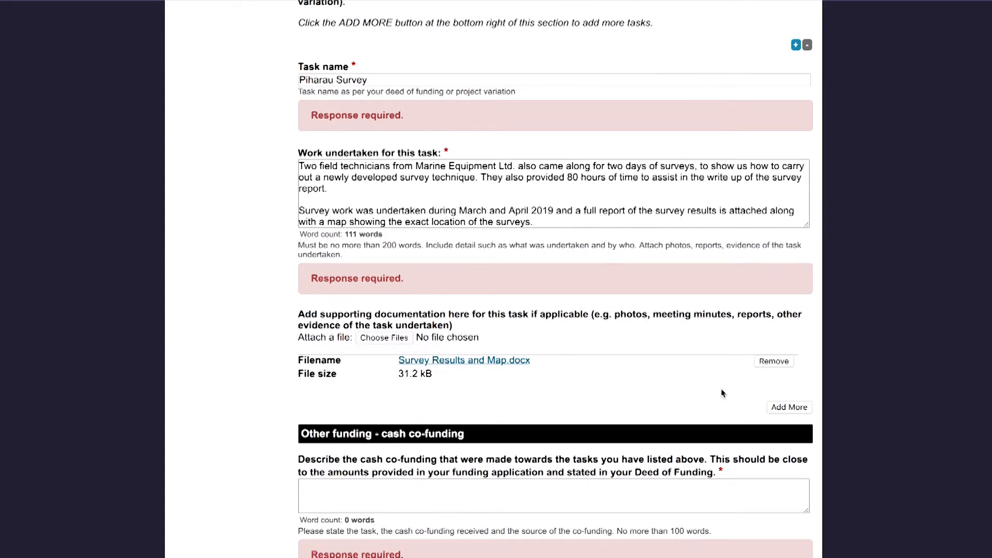
Add task 'Internship for two iwi interns', noting Waikato Tainui provided two iwi interns for the project
left_click(796, 45)
left_click(467, 136)
type("Internship for two iwi interns")
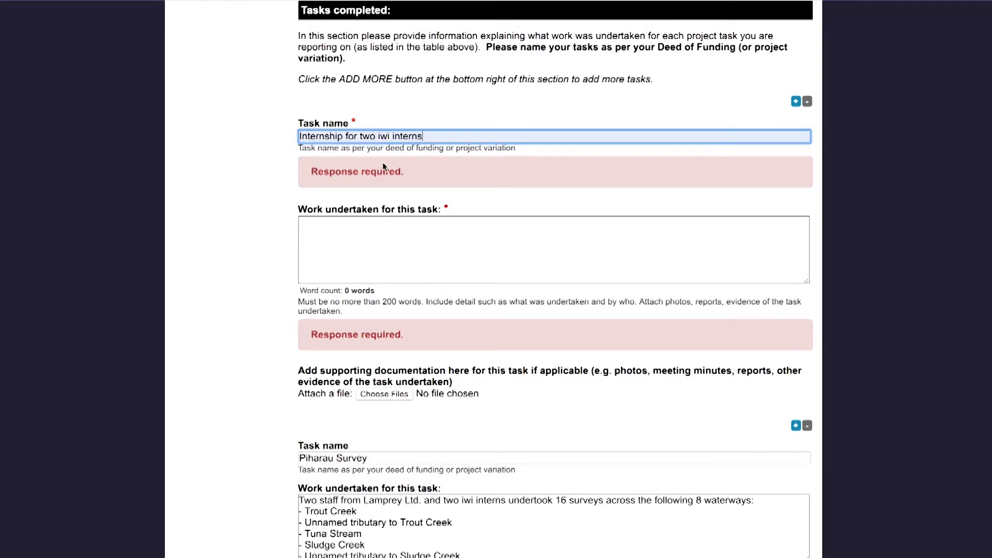
key("Tab")
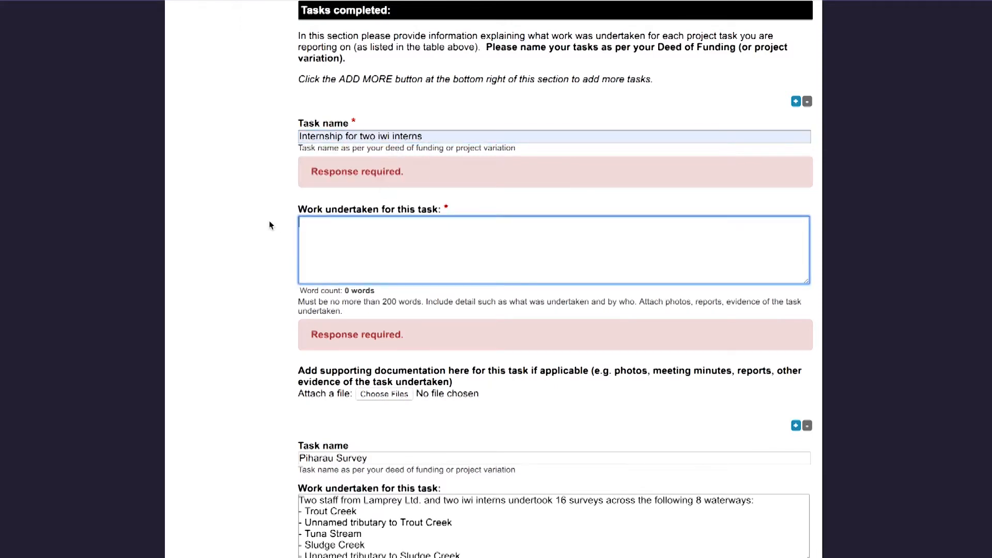
type("Waikato Tainui provided two iwiw interns")
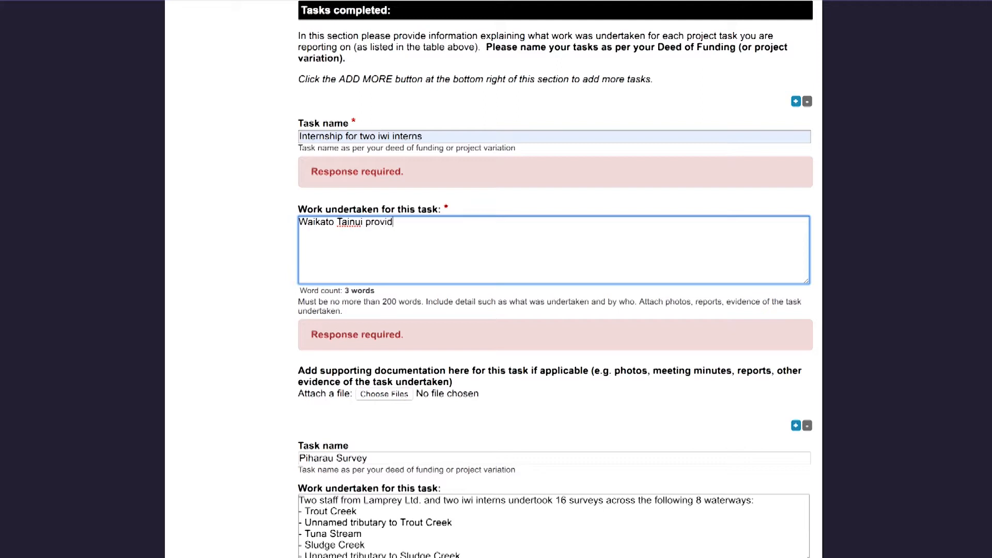
key("Left")
key("Left")
key("Left")
key("Left")
key("Left")
key("Left")
key("Left")
key("Left")
key("BackSpace")
type("to be invo")
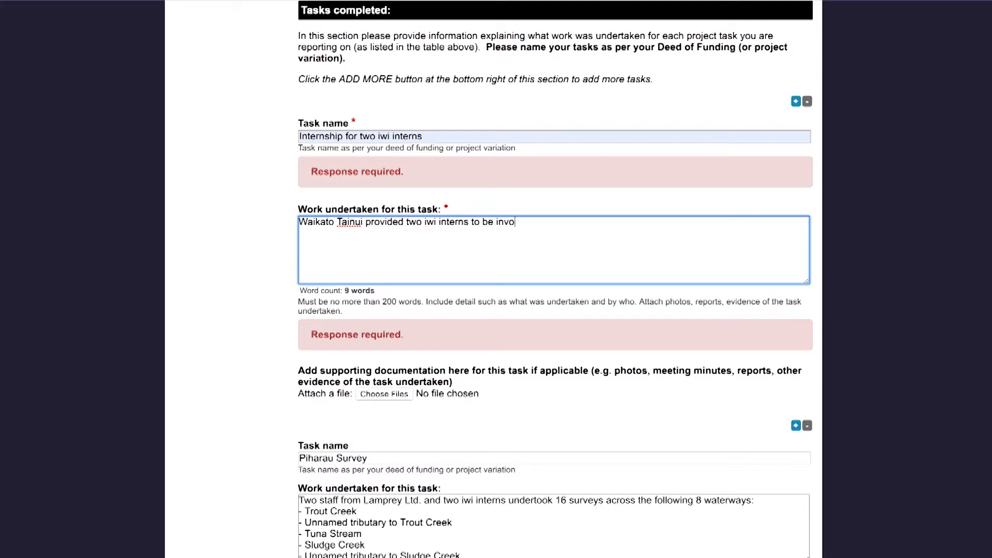
type("lved in the project. Both interns were in the process of completing their BSc at Waikato University and this work formed part of their work placement for their degree course. Contracts for their employment are attached.")
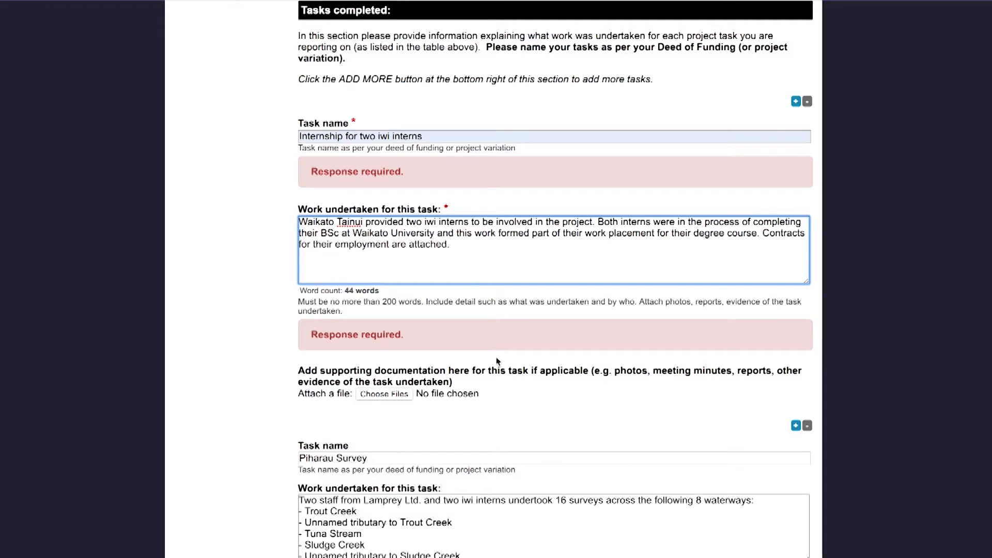
Attach Contracts for iwi interns.docx and record $12000 cash co-funding from Waikato Tainui
left_click(389, 395)
left_click(392, 29)
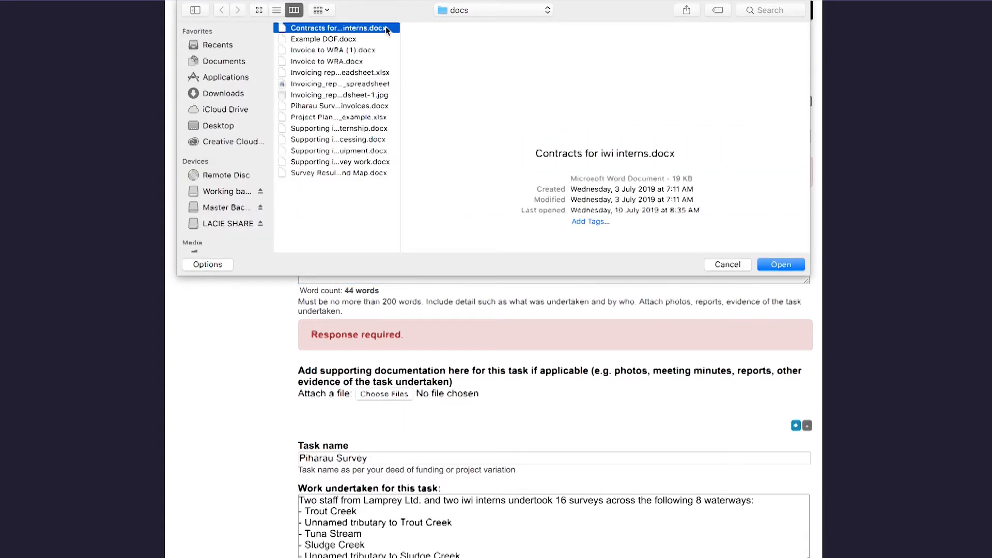
left_click(773, 264)
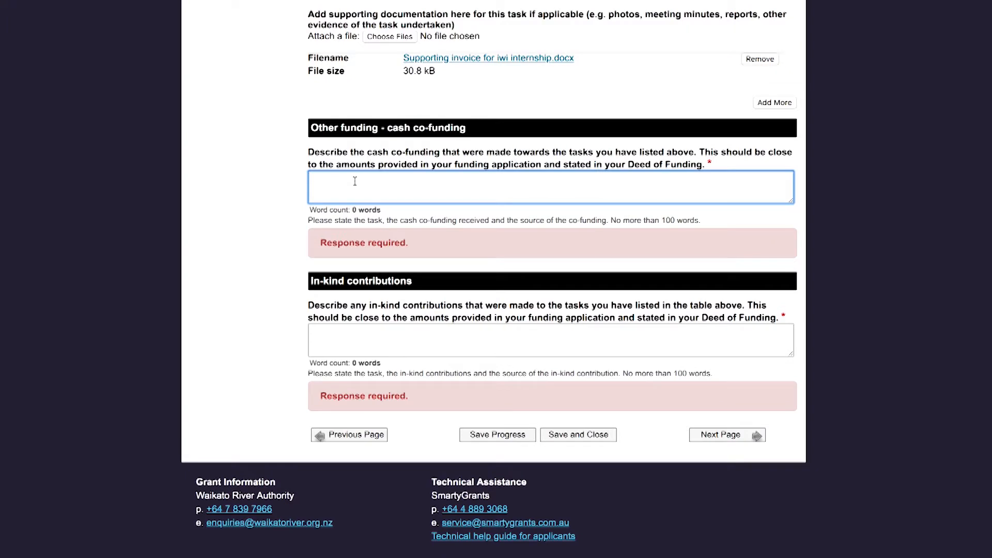
type("$12000 was contributed to the two iwi inte")
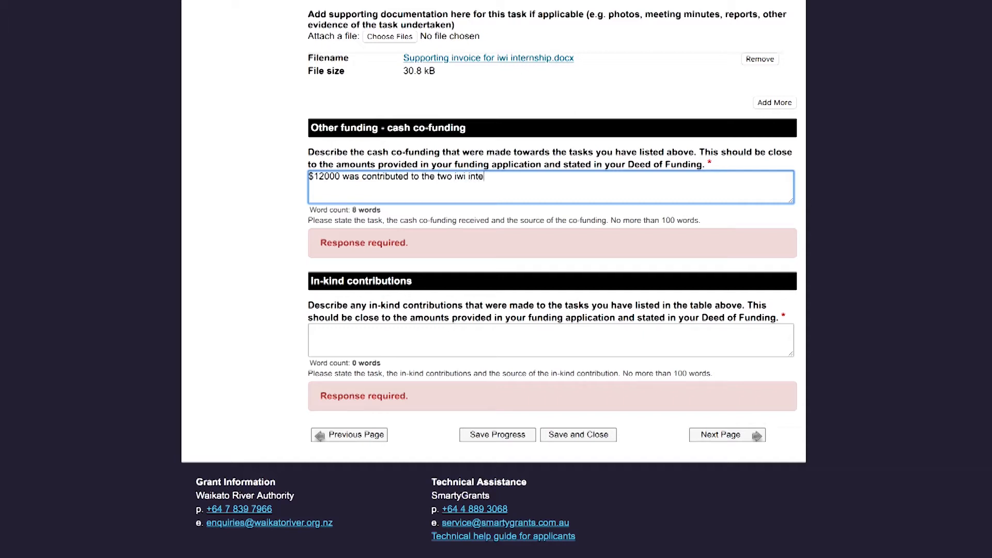
type("rns from Waikato Ta")
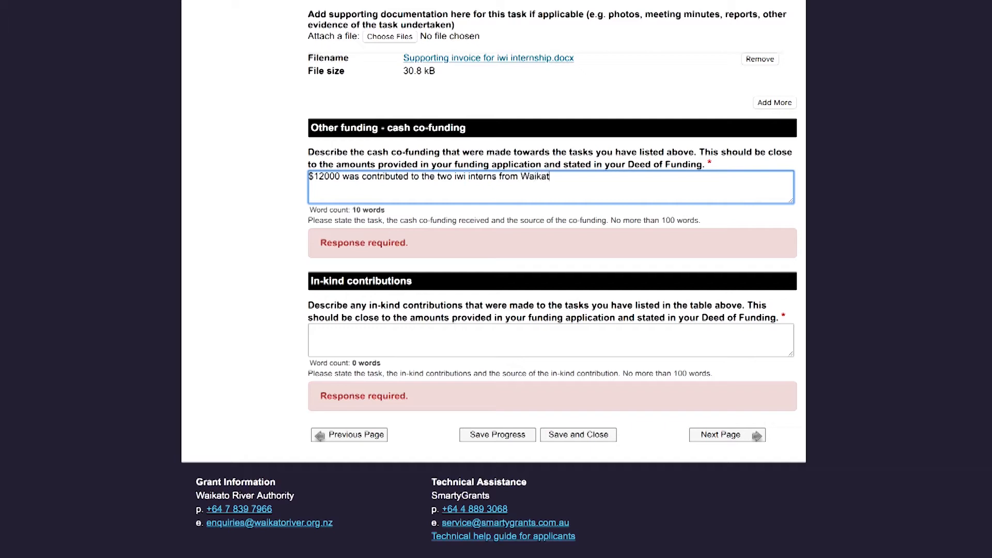
type("inui.")
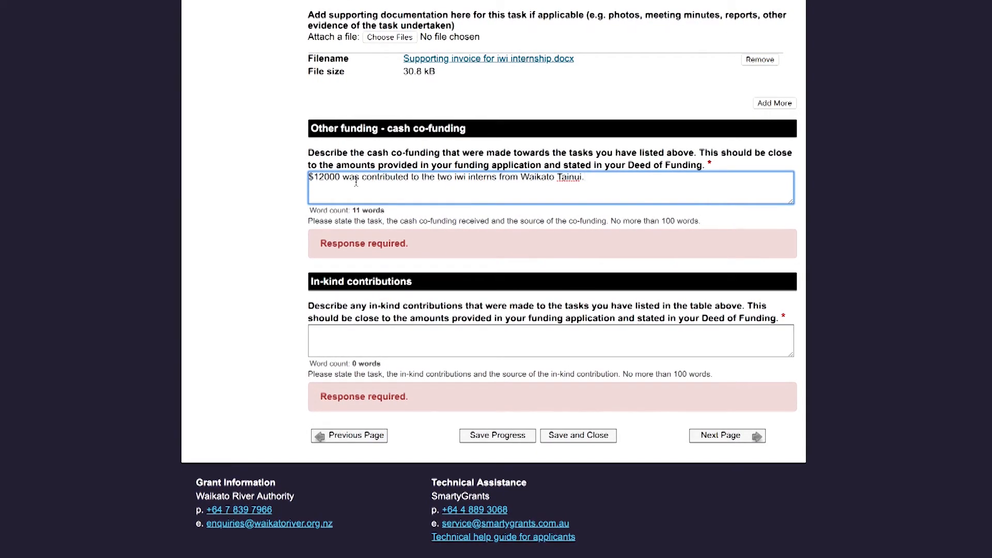
left_click(352, 332)
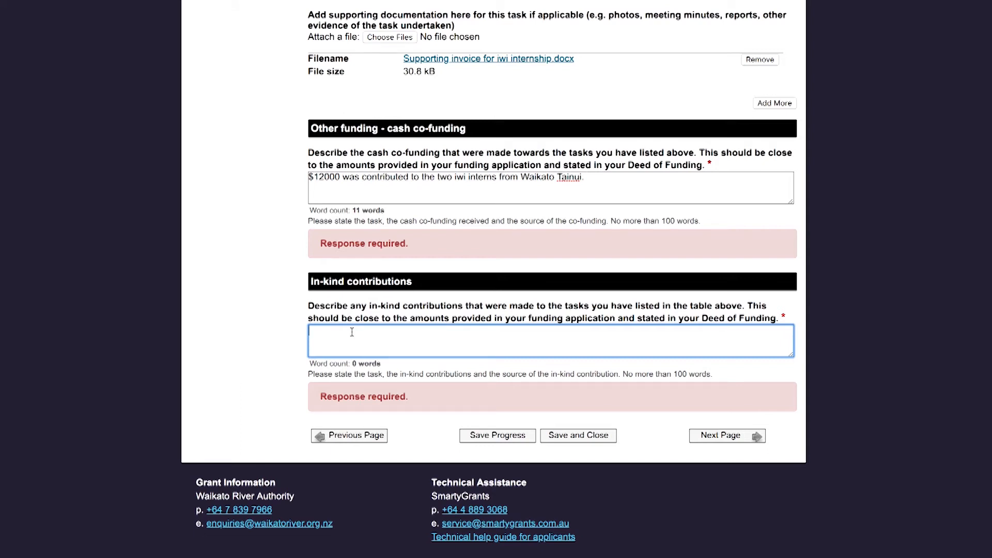
Record 80 hours of senior field technician time from Marine Equipment Ltd., valued at $10000
type("80 hours of senior field technician time was")
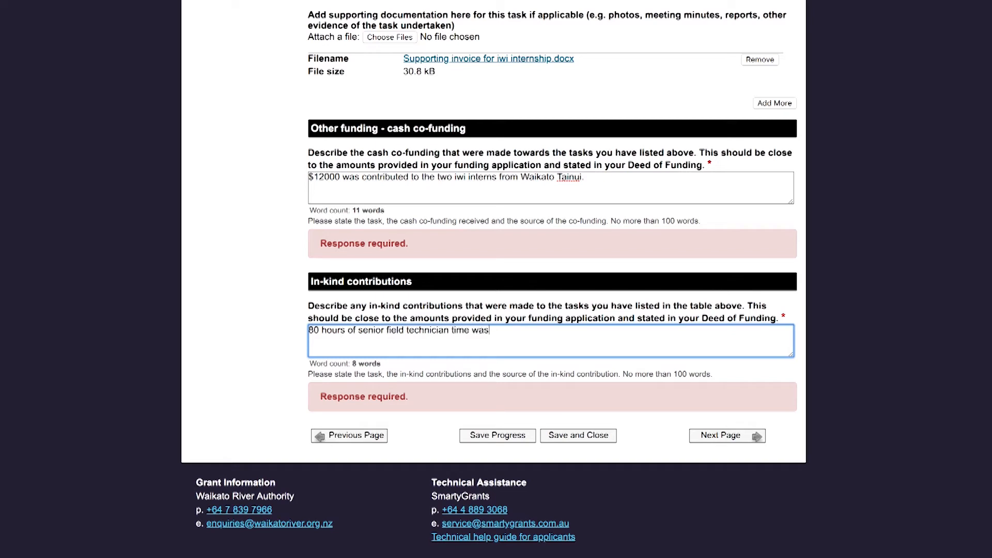
type(" donated by Marine Equi")
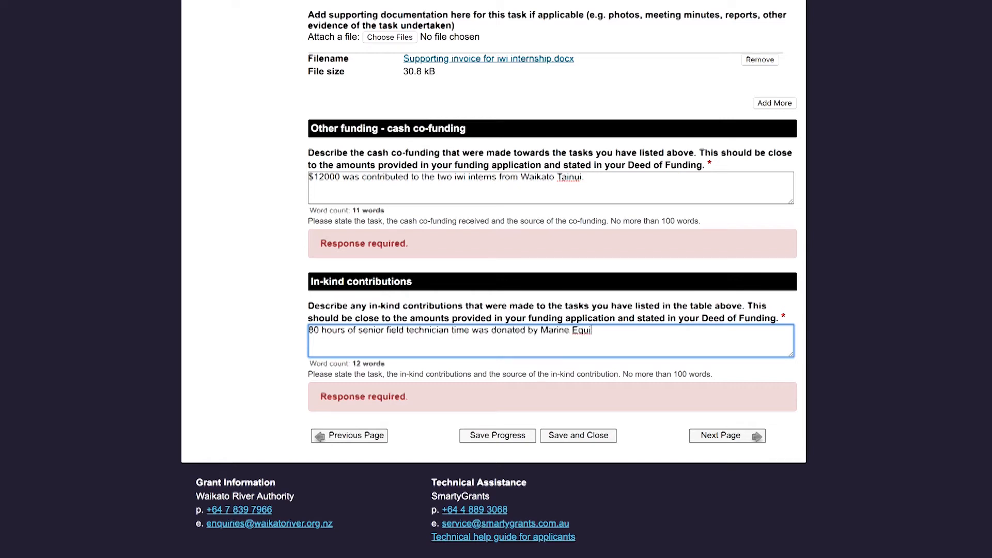
type("pment Ltd. to the value of 10")
key("Left")
key("Left")
type("$")
key("End")
type("000")
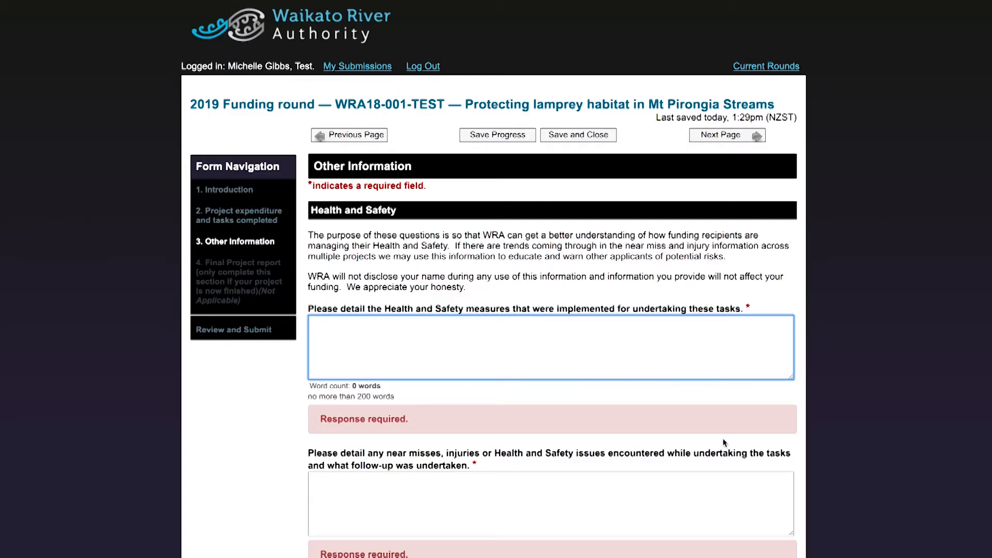
Describe the daily tool box talks and avoiding the paper wasp nest, then begin the minor injury answer
scroll(718, 372, "down", 3)
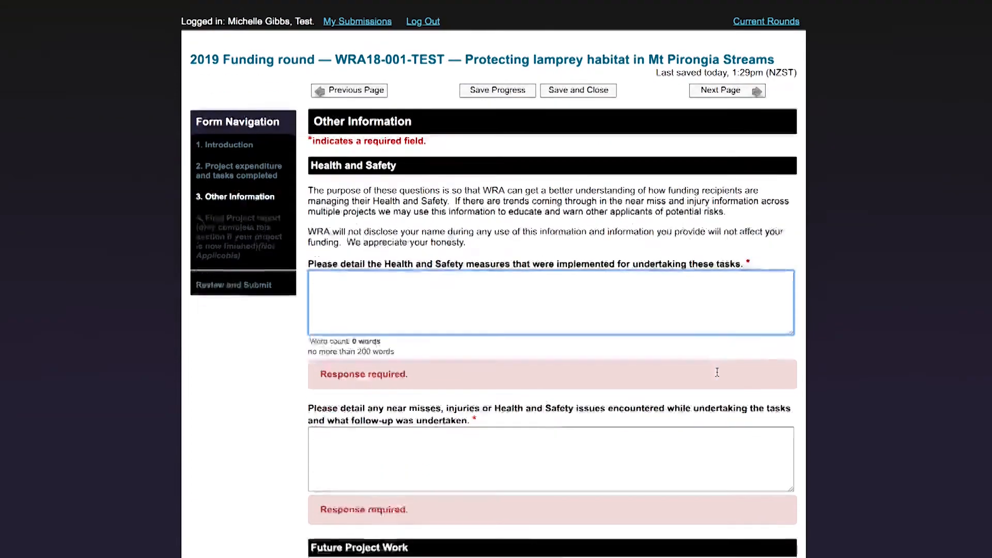
scroll(718, 372, "down", 1)
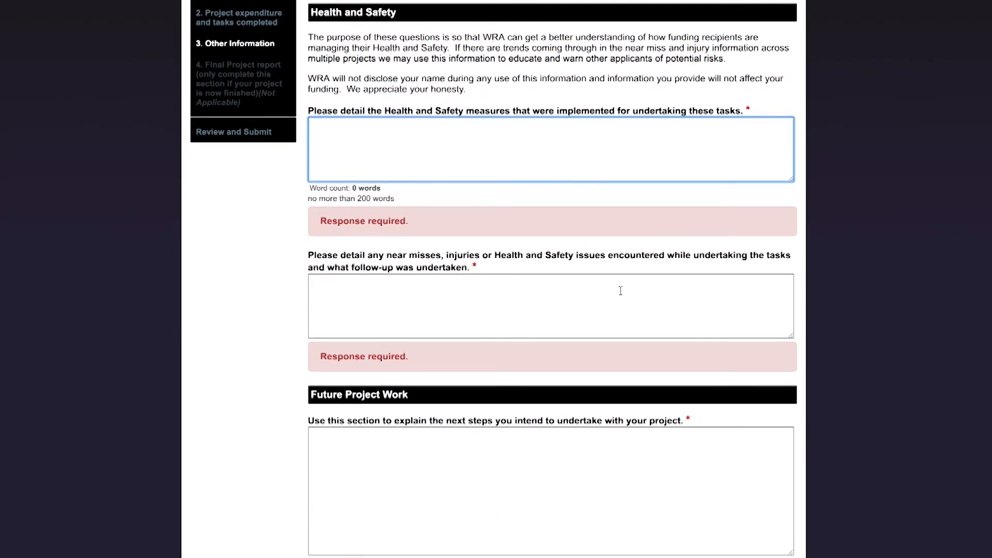
type("On the day of each survey a full \"tool box\"")
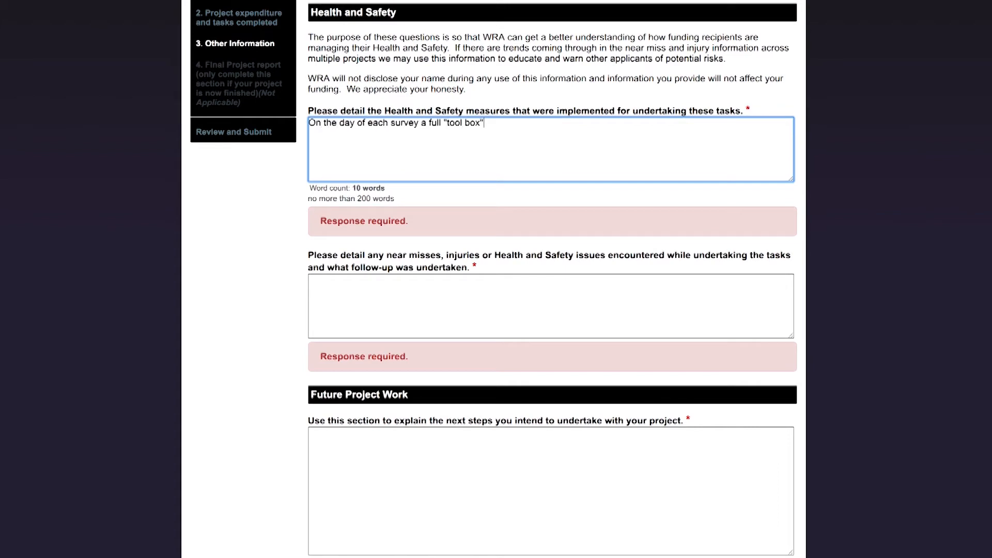
type(" discussion was held to discuss")
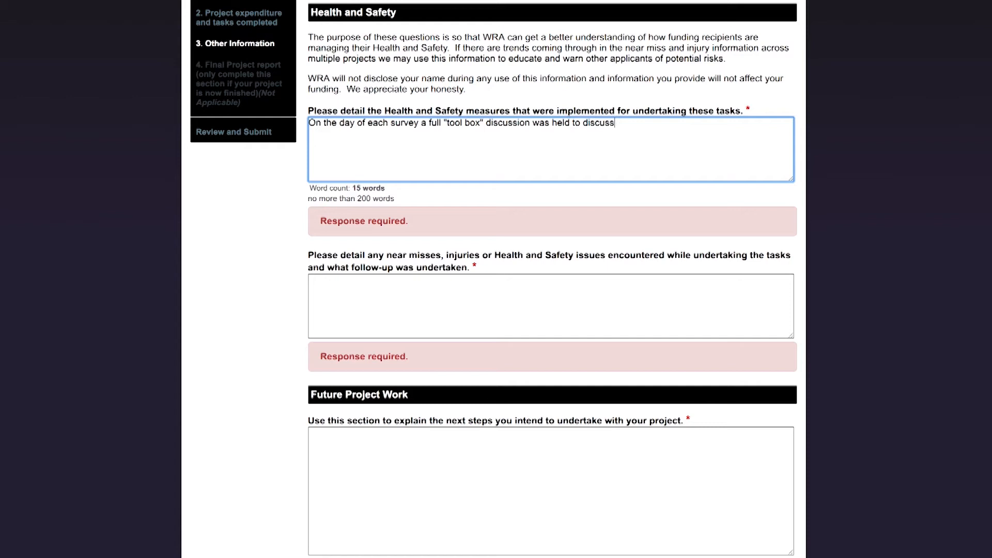
type(" the workplace hazards and measures in pla")
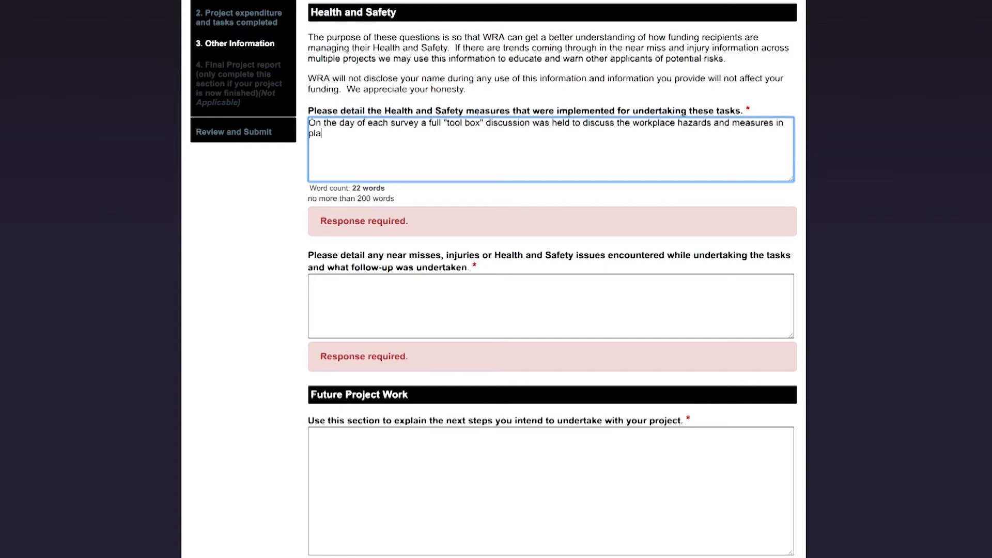
type("ce to mitigate these. An additional hazard was added as a result of this meeting - this was 'paper wasps nest")
key("BackSpace")
key("BackSpace")
key("BackSpace")
key("BackSpace")
key("BackSpace")
key("BackSpace")
type("nests' and the de")
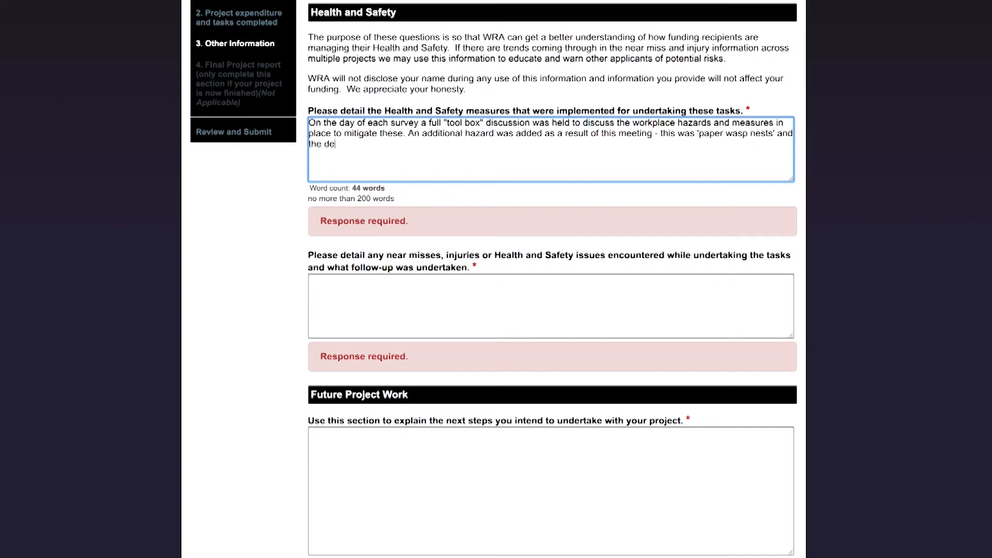
type("cision was made to avoid the area where")
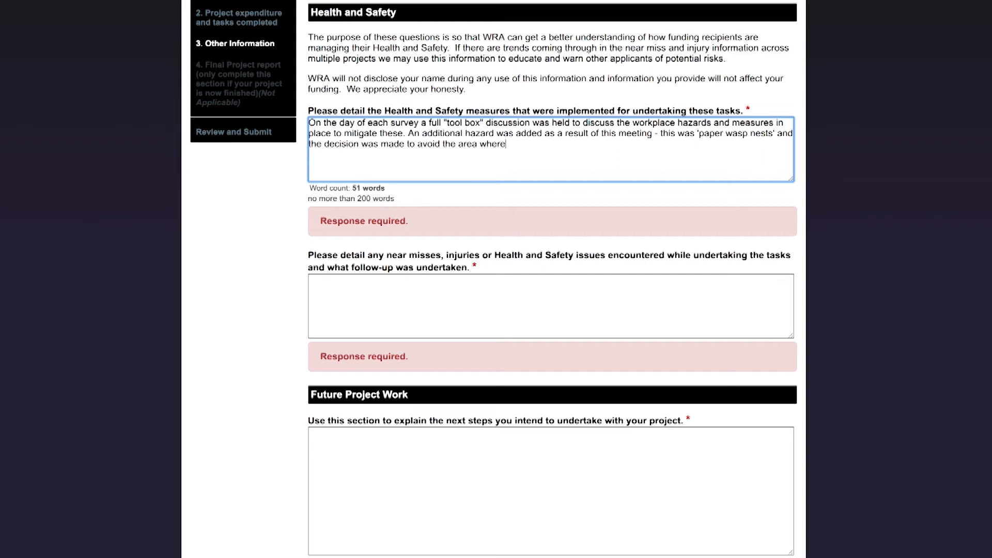
type(" a paper wasp nest was found.")
key("Tab")
type("One minor injury was")
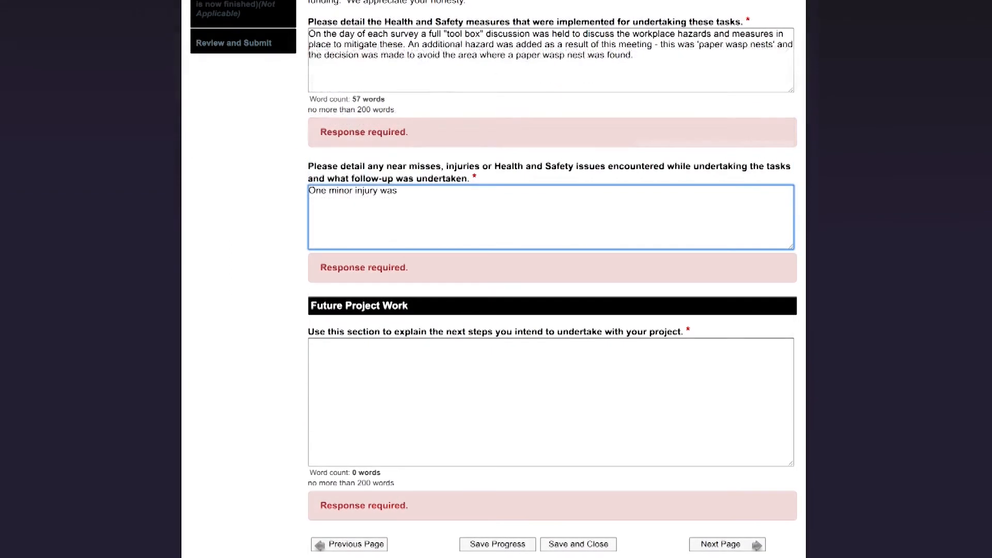
type(" reported - one of th")
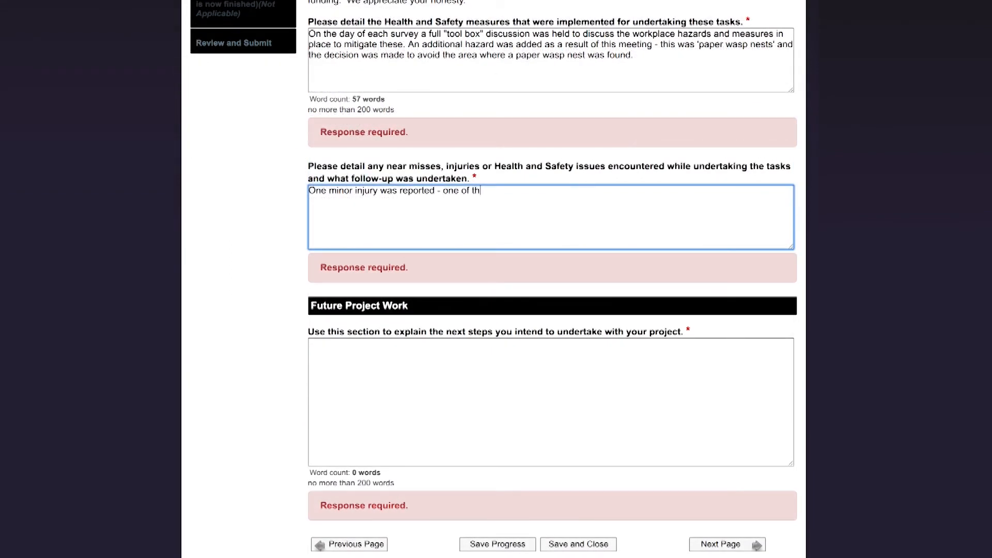
type("e field technicians tripped ove")
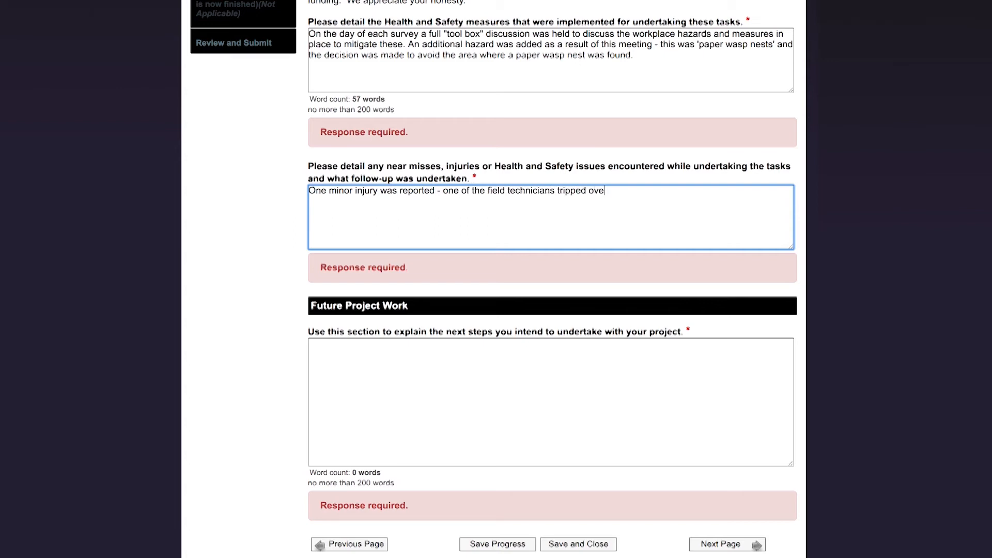
type("r a rock and sprained his ankle. His an")
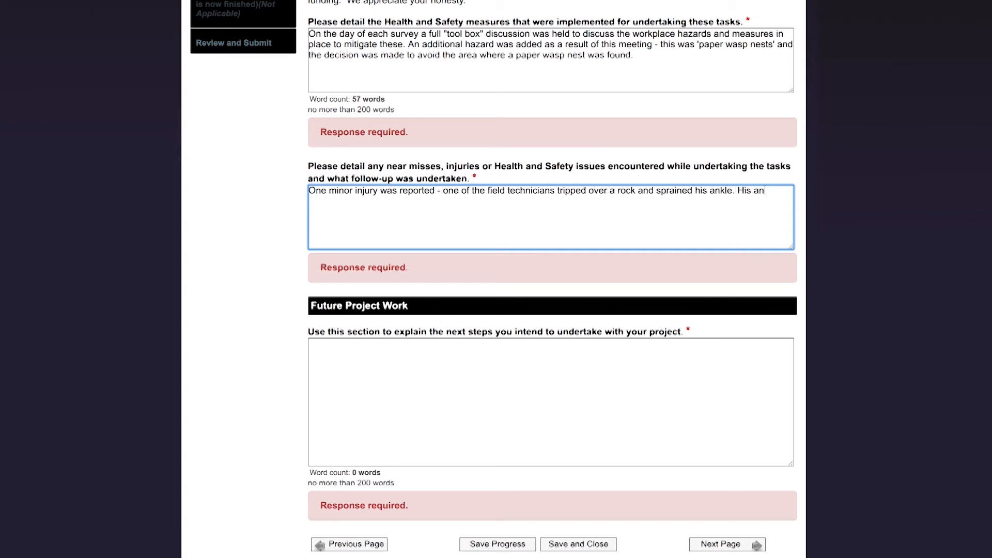
type("kle was treated by placing it in the cold water of the stream to prevent ")
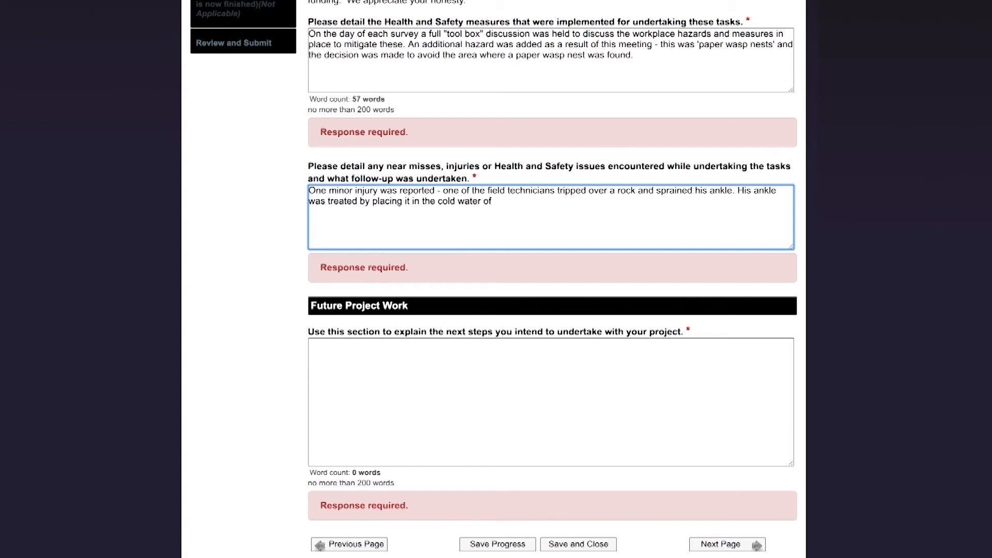
type("any severe swelling.")
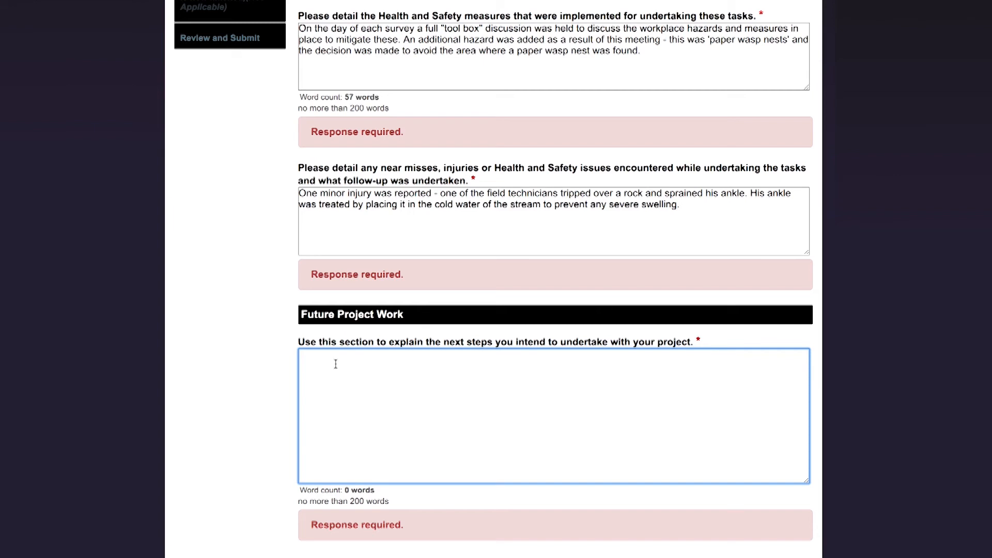
Describe next steps: Deed of Funding progress, landowner fencing and planting agreements, fencing from next March
type("The next phase of the project is to progress as")
type("planned")
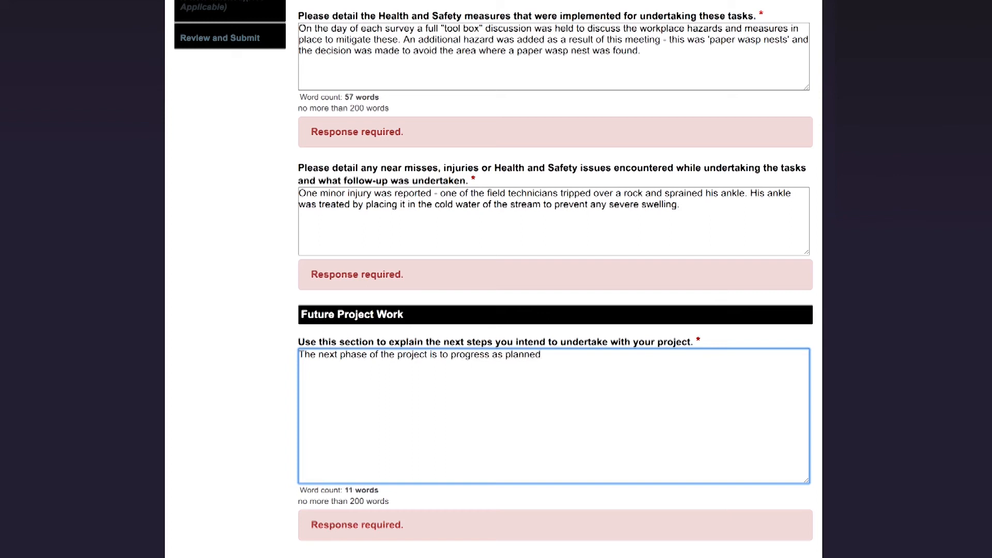
type(" in our Deed of Funding. Agree")
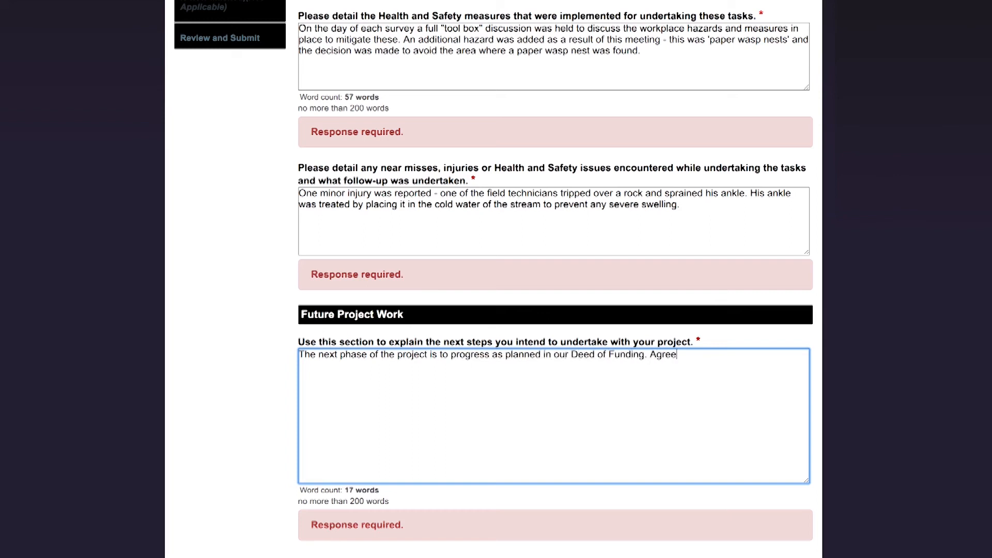
type("ments have been reached w")
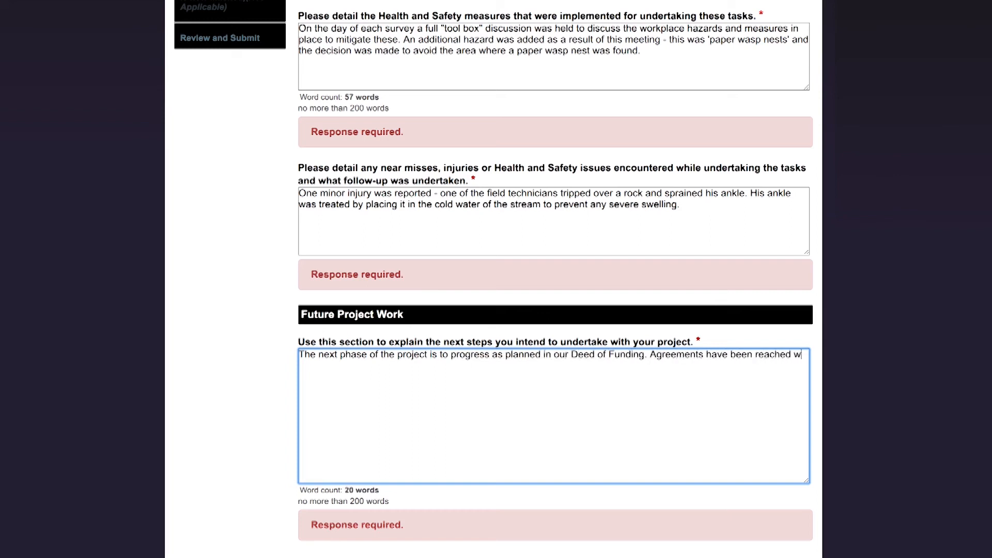
type("ith landowners regarding fenc")
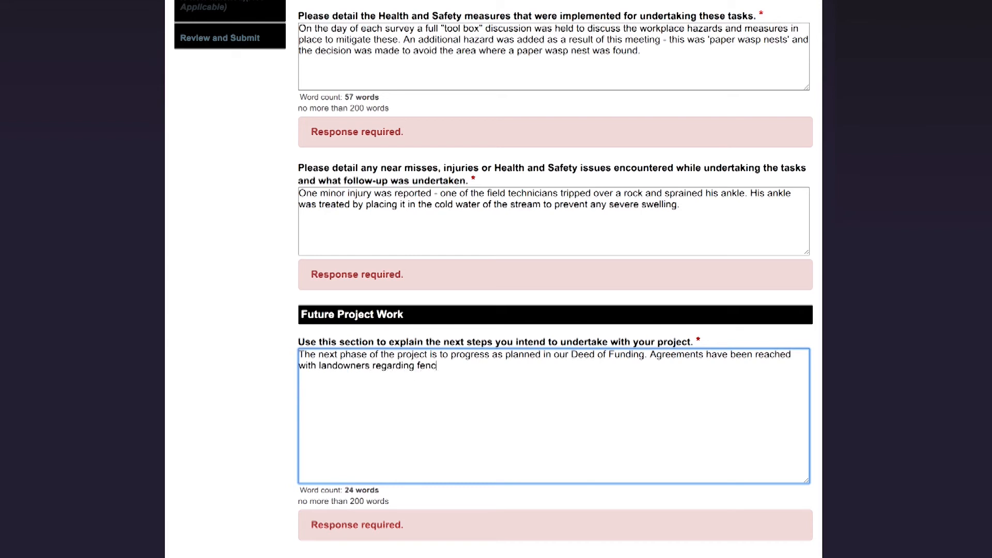
type("ing and planting of the waterway and f")
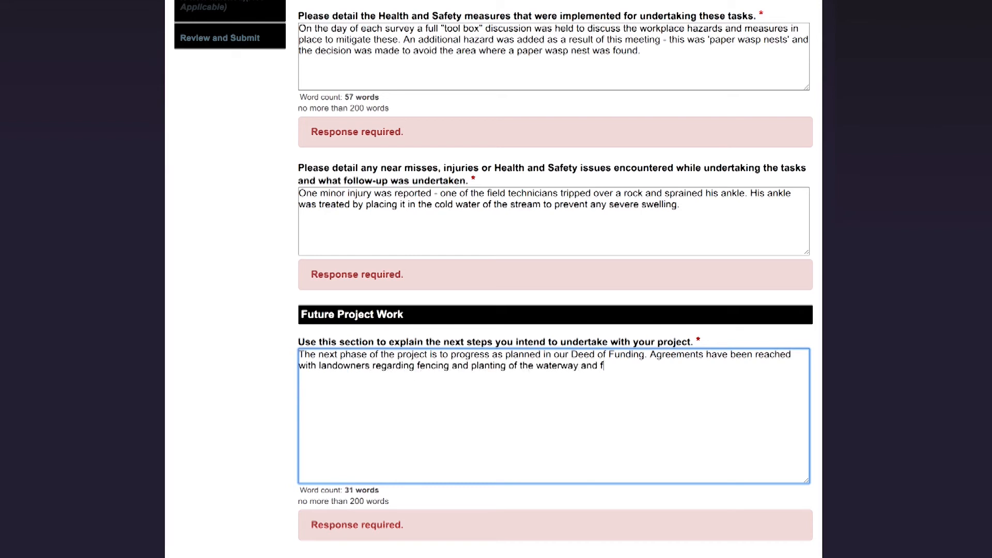
type("encing is scheduled to start in March next year.")
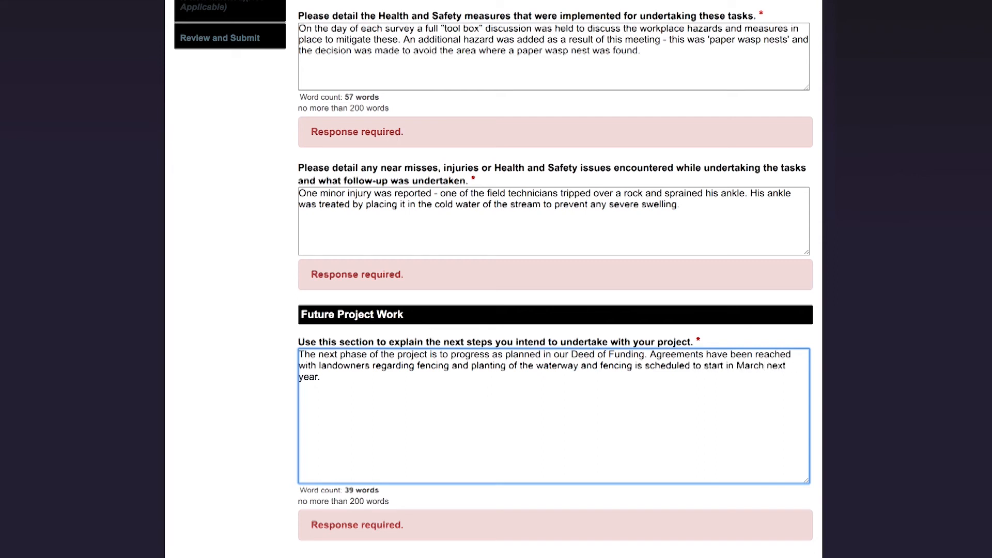
scroll(479, 420, "down", 2)
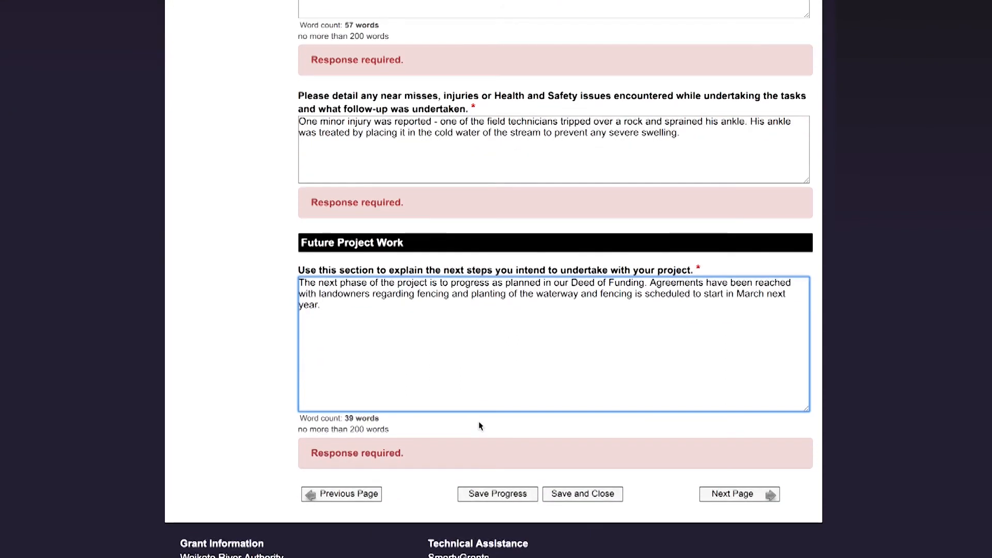
Review and submit the progress report, then confirm it under My Submissions
left_click(721, 498)
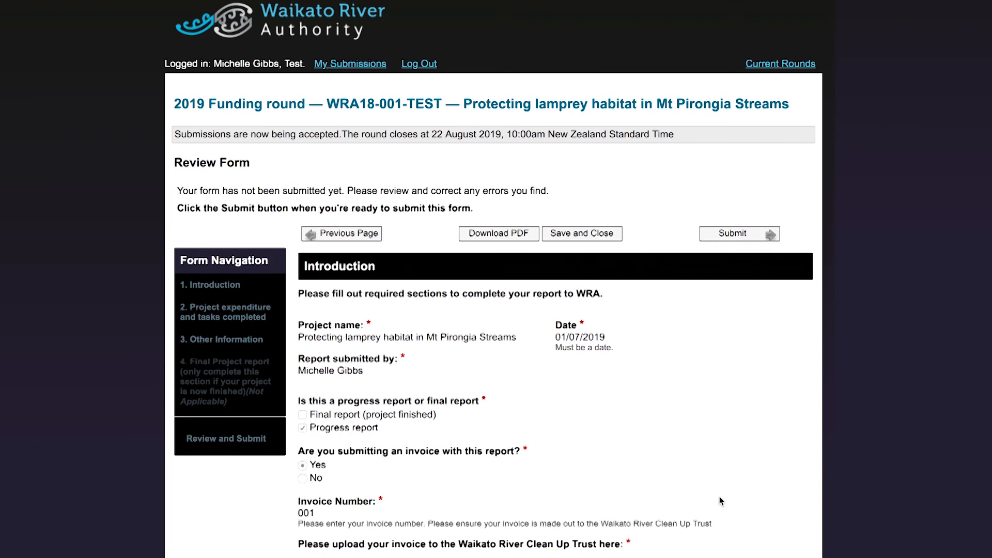
left_click(731, 237)
left_click(349, 65)
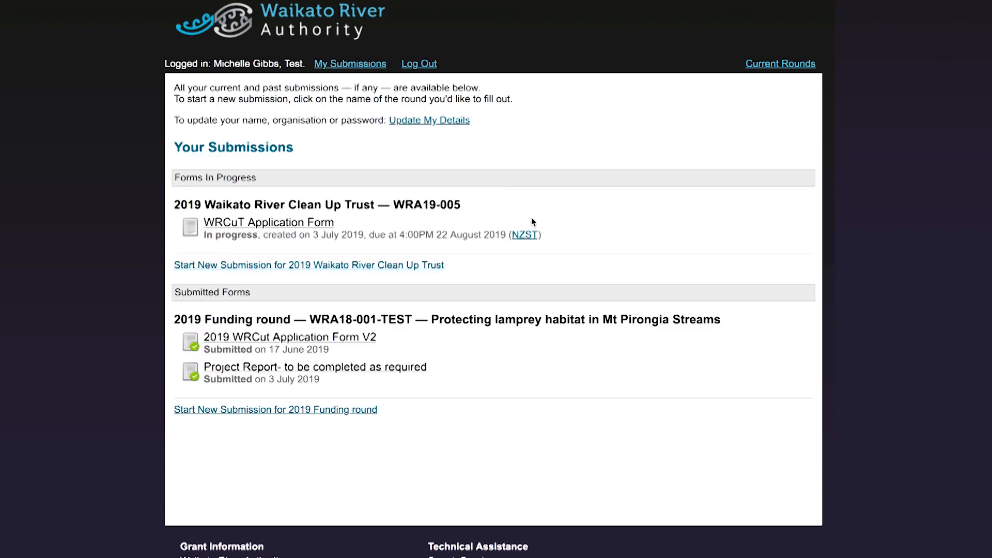